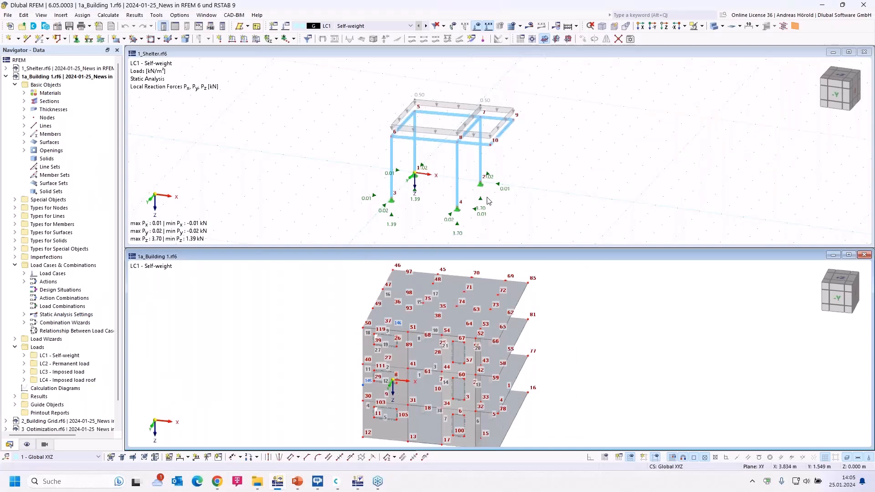
# Isolate the roof slab of 1a_Building 1 by selecting it in the front view and showing only the selected objects.
pyautogui.scroll(2, 489, 201)
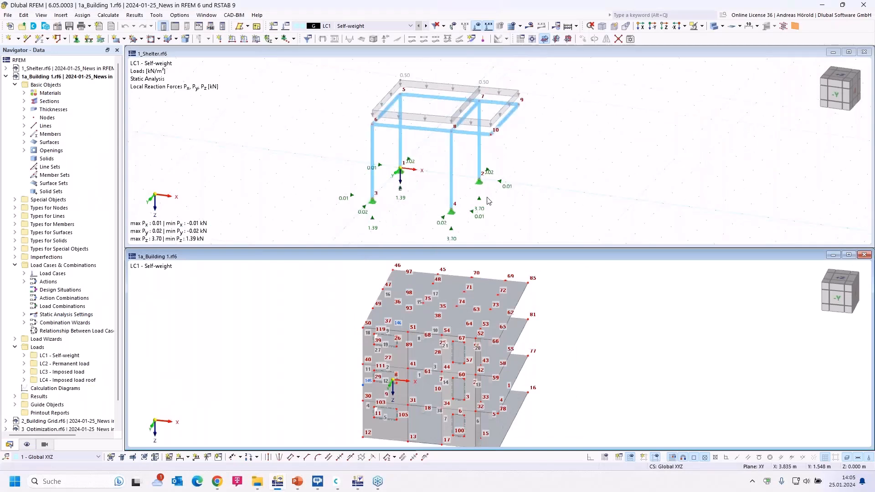
pyautogui.scroll(1, 489, 201)
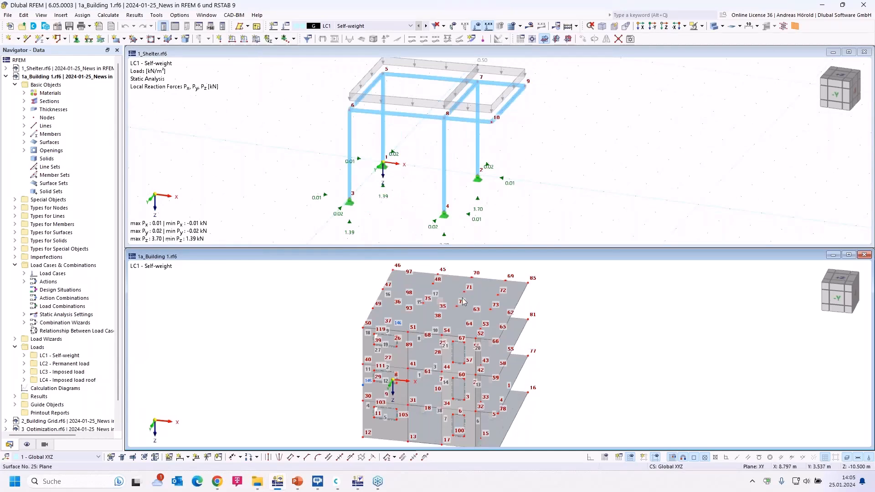
pyautogui.scroll(5, 465, 310)
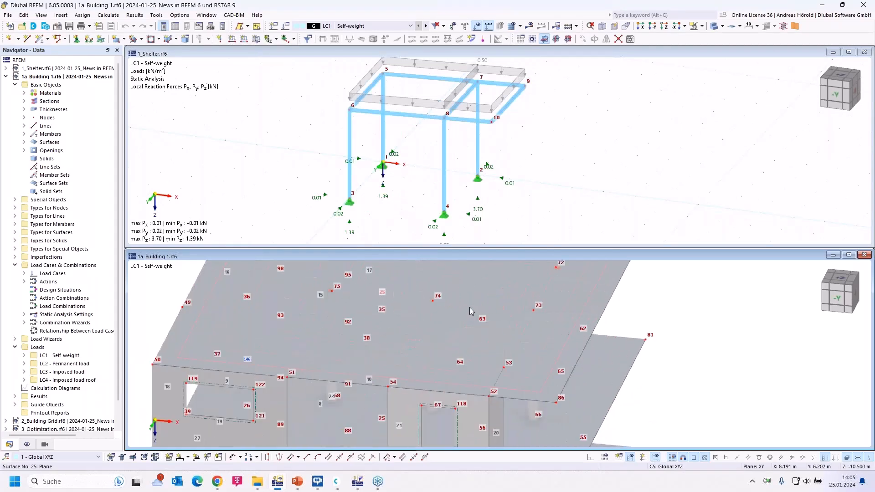
pyautogui.scroll(3, 470, 307)
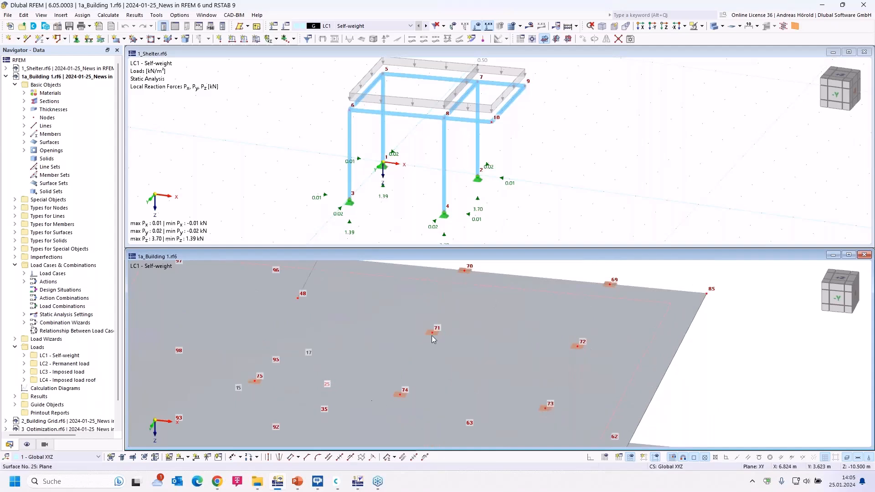
pyautogui.scroll(-5, 517, 341)
pyautogui.keyDown('ctrl'); pyautogui.moveTo(581, 390); pyautogui.dragTo(629, 347, button='middle'); pyautogui.keyUp('ctrl')
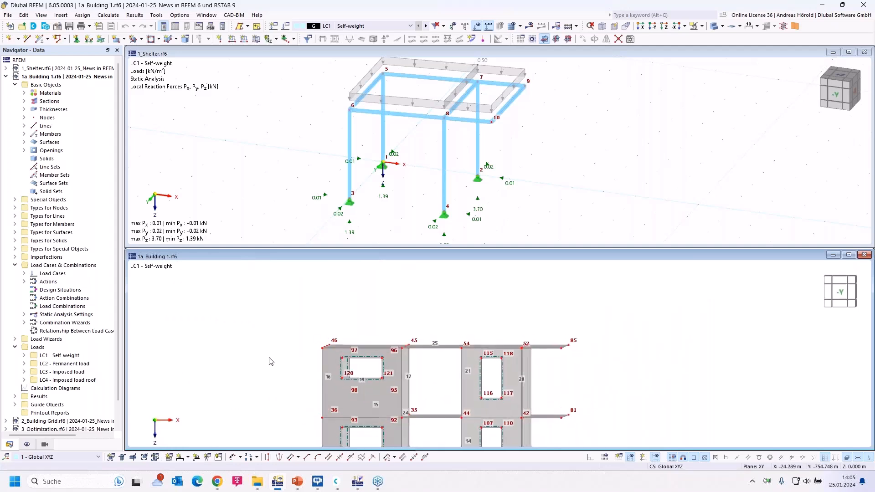
pyautogui.moveTo(302, 355); pyautogui.dragTo(710, 304)
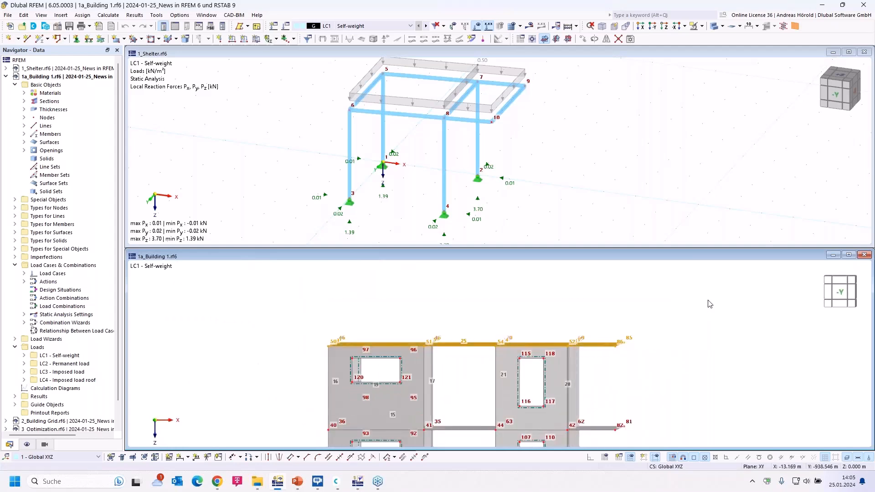
pyautogui.click(702, 27)
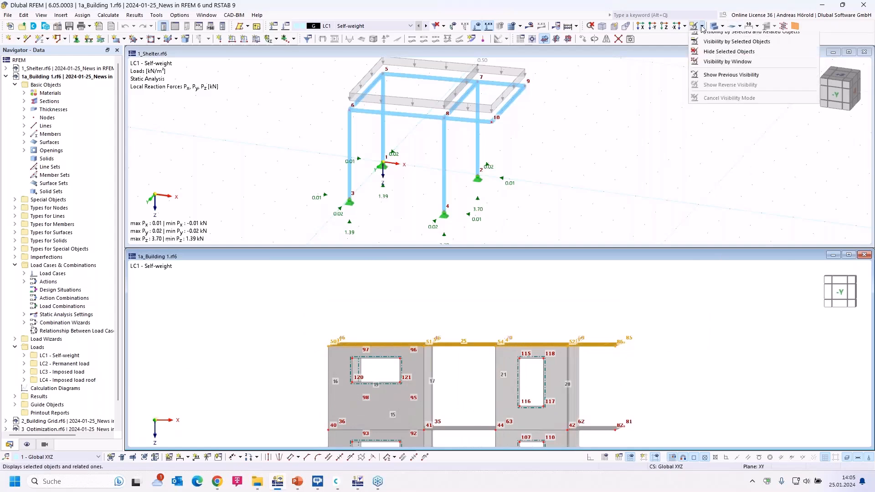
pyautogui.click(729, 42)
pyautogui.keyDown('ctrl'); pyautogui.moveTo(662, 334); pyautogui.dragTo(594, 376, button='middle'); pyautogui.keyUp('ctrl')
pyautogui.click(658, 350)
pyautogui.scroll(3, 658, 351)
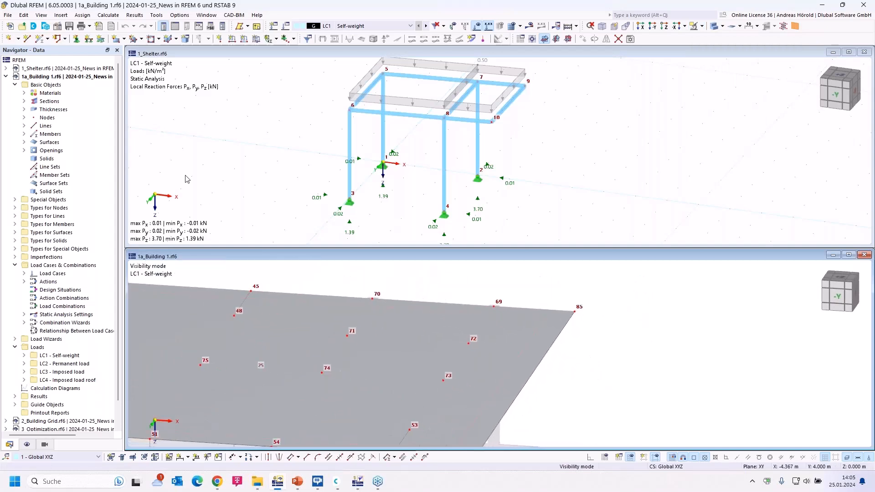
# Create a load wizard in 1a_Building 1 for importing support reactions, with 1_Shelter as the connected model.
pyautogui.click(61, 15)
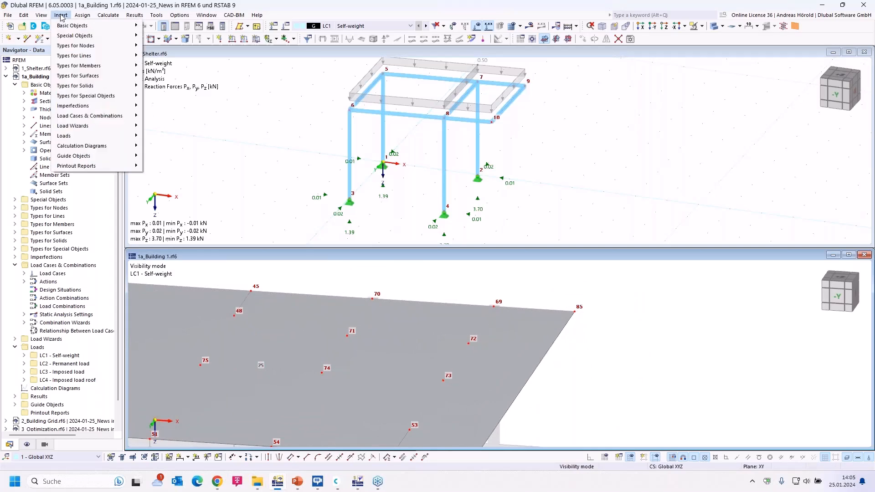
pyautogui.moveTo(96, 127)
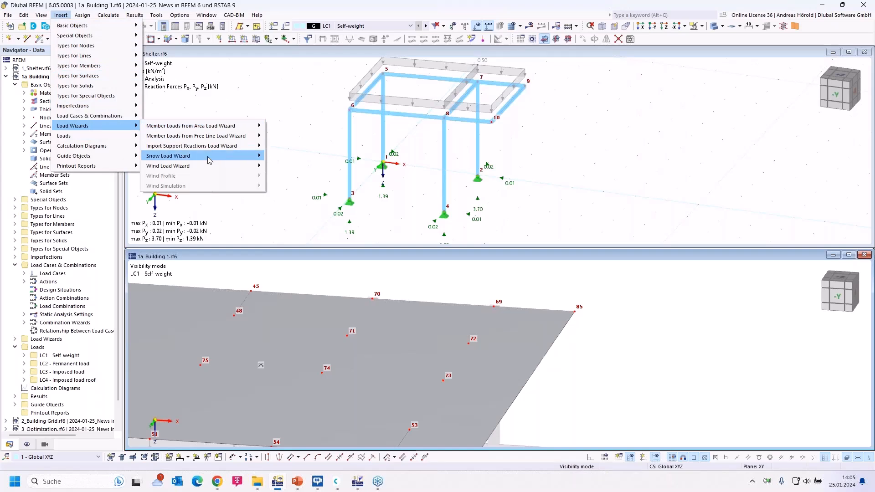
pyautogui.moveTo(209, 159)
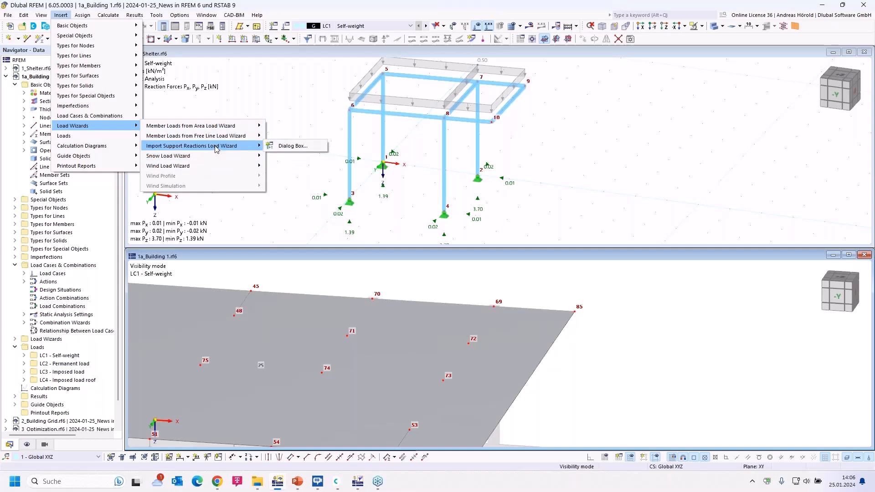
pyautogui.click(290, 147)
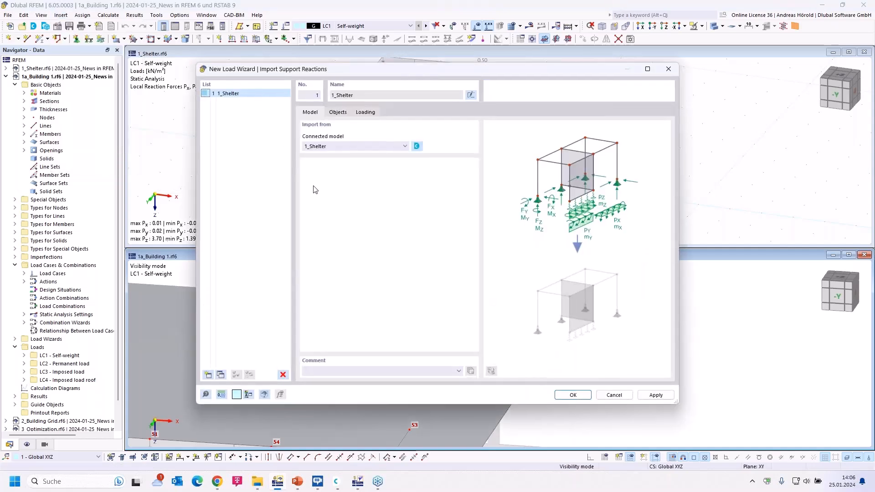
pyautogui.moveTo(413, 76); pyautogui.dragTo(522, 105)
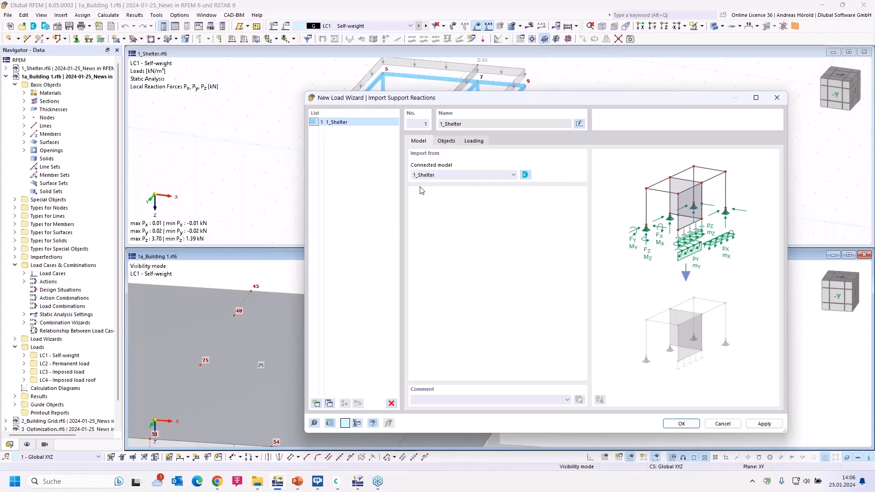
pyautogui.click(445, 176)
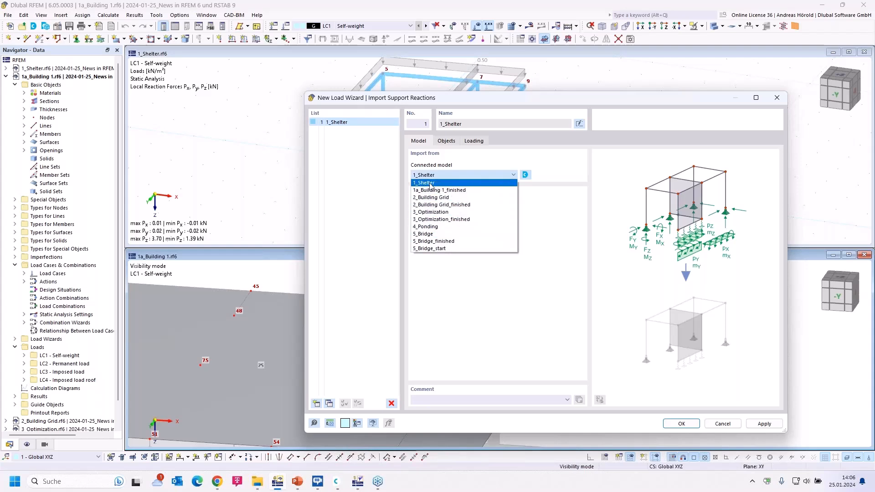
pyautogui.click(543, 204)
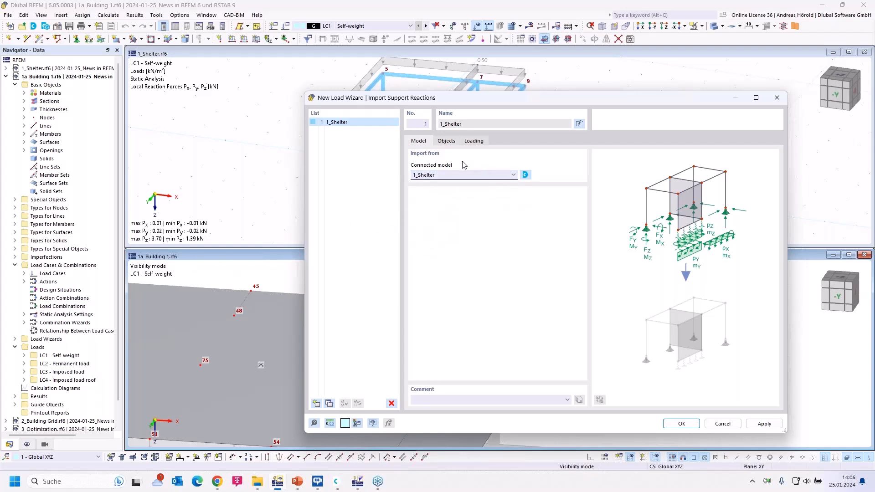
# Try clearing the option that imports all supported nodes of the shelter, and restore it.
pyautogui.click(447, 143)
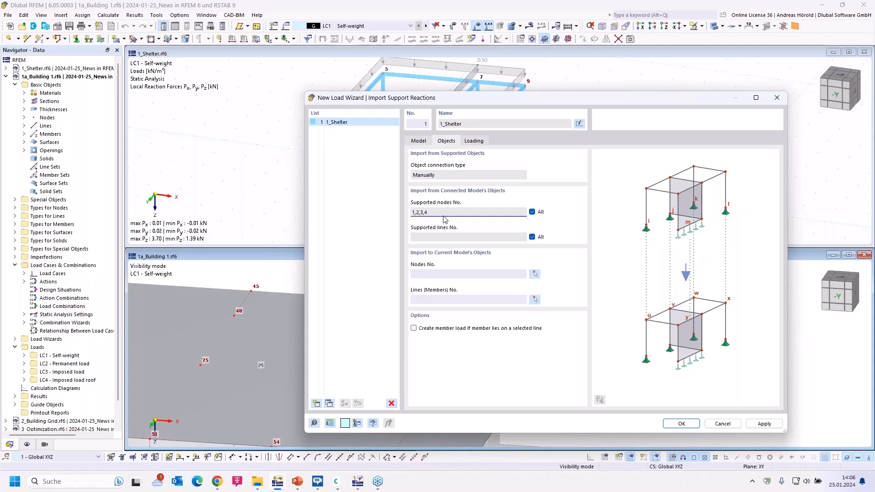
pyautogui.moveTo(497, 98); pyautogui.dragTo(512, 203)
pyautogui.moveTo(570, 203); pyautogui.dragTo(552, 128)
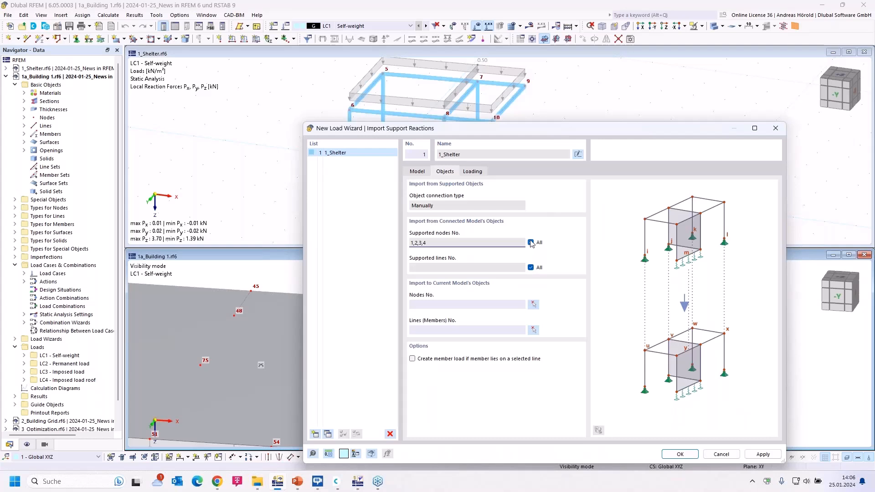
pyautogui.click(531, 244)
pyautogui.moveTo(447, 131); pyautogui.dragTo(670, 139)
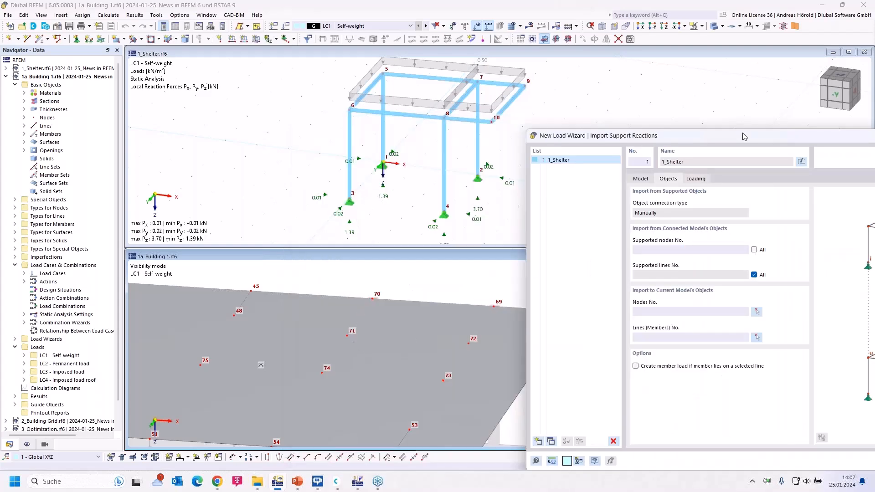
pyautogui.moveTo(768, 137); pyautogui.dragTo(414, 92)
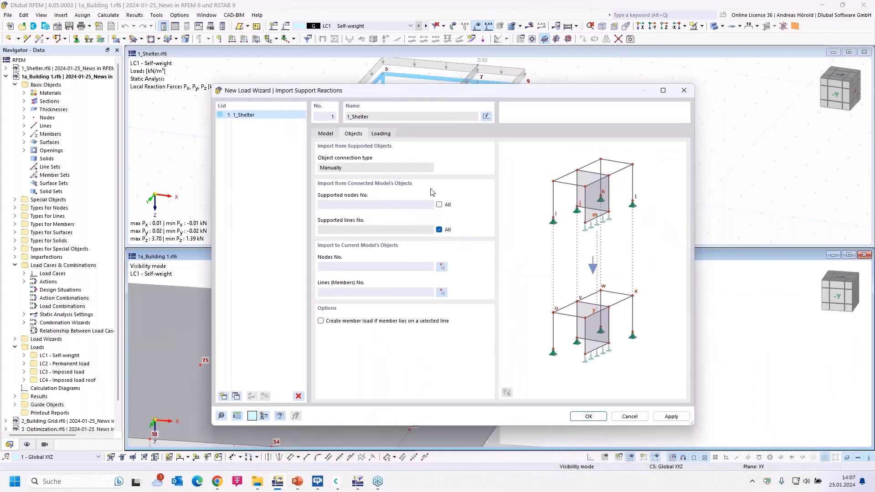
pyautogui.click(439, 205)
# Try to connect the loading manually, with LC1 as the target load case.
pyautogui.click(379, 136)
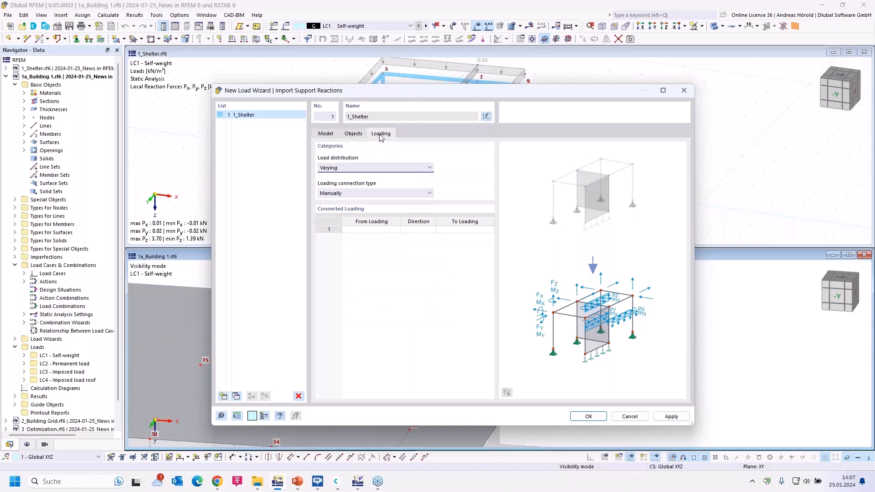
pyautogui.click(390, 171)
pyautogui.click(395, 195)
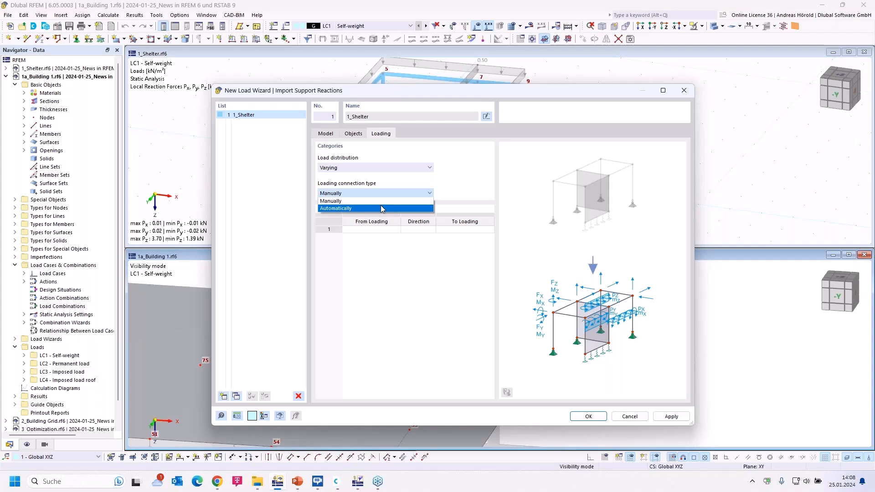
pyautogui.click(383, 201)
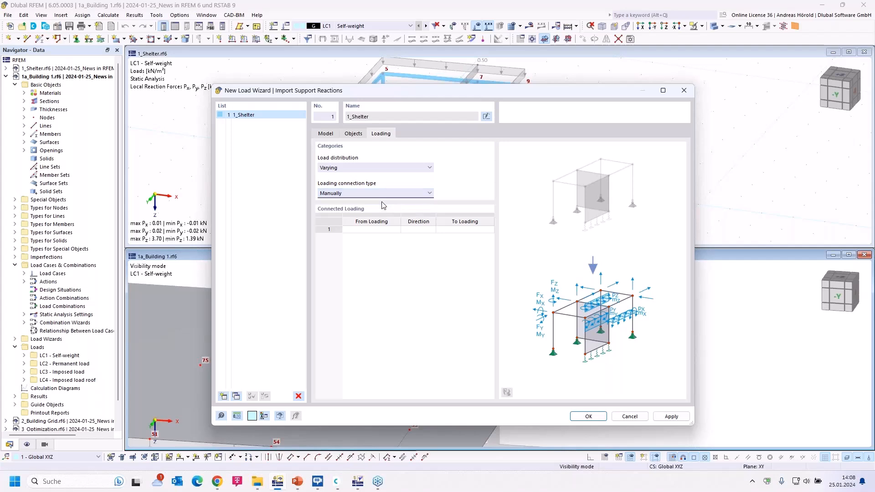
pyautogui.click(386, 231)
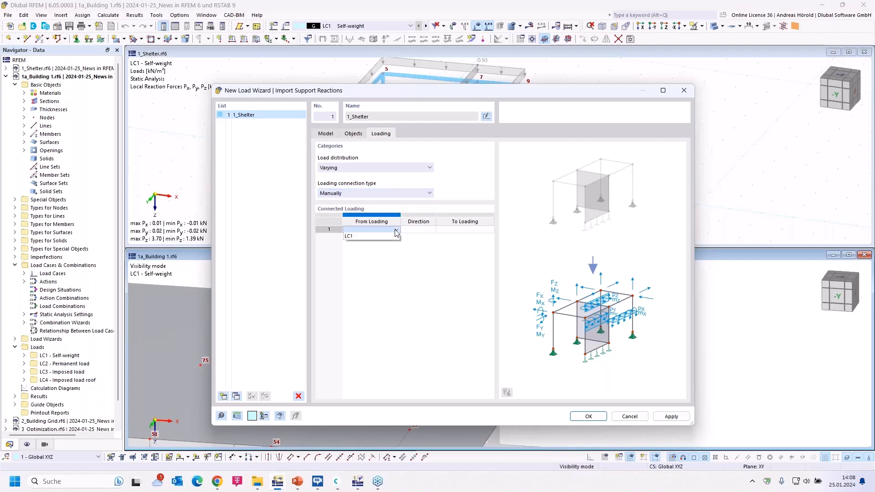
pyautogui.click(471, 231)
pyautogui.click(491, 230)
pyautogui.click(490, 230)
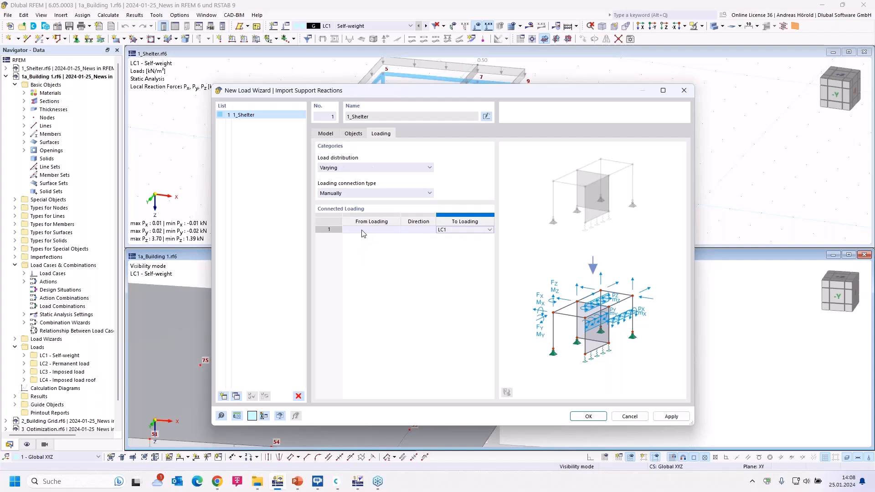
# Set the loading connection type to Automatically and transfer the LC1 reactions in directions X, Y and Z.
pyautogui.click(382, 194)
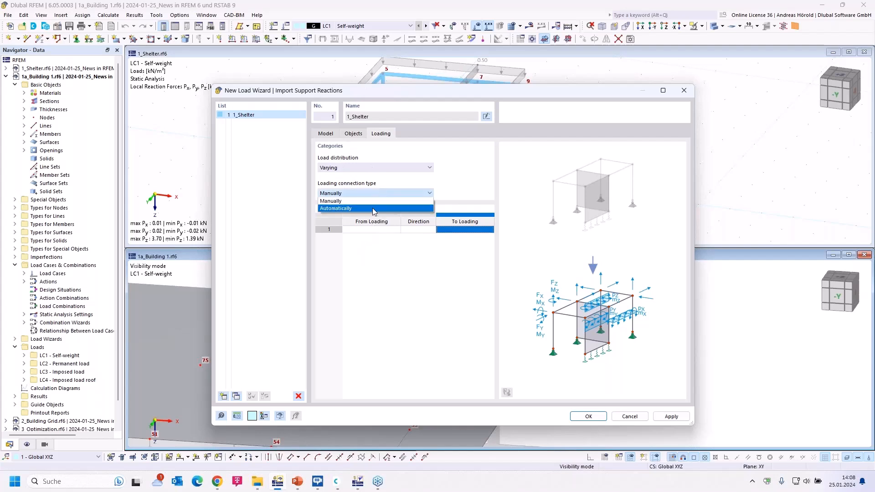
pyautogui.click(373, 209)
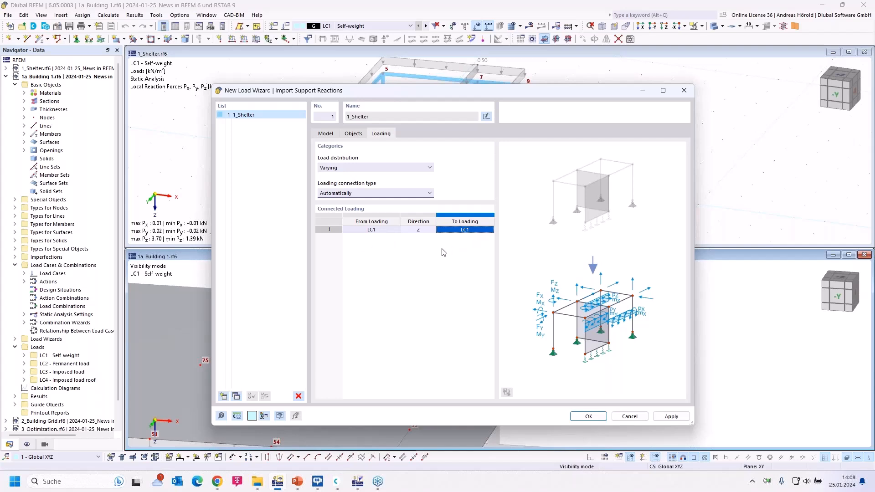
pyautogui.click(426, 231)
pyautogui.click(433, 230)
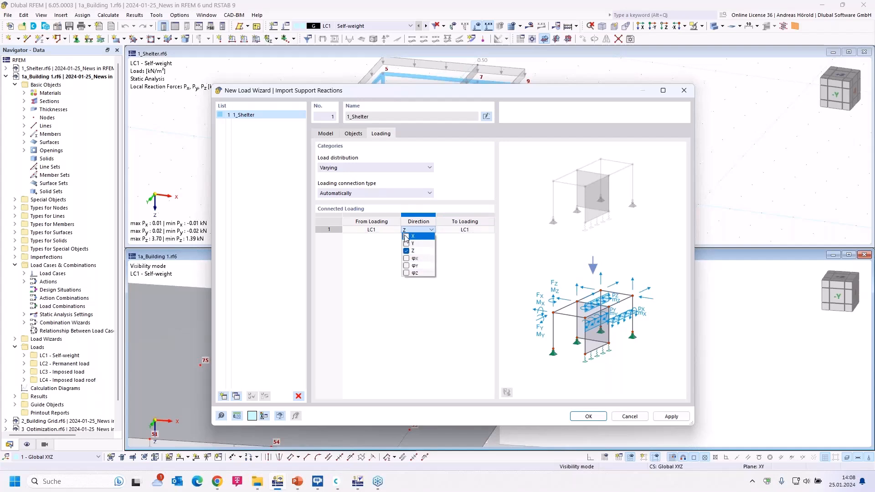
pyautogui.click(407, 237)
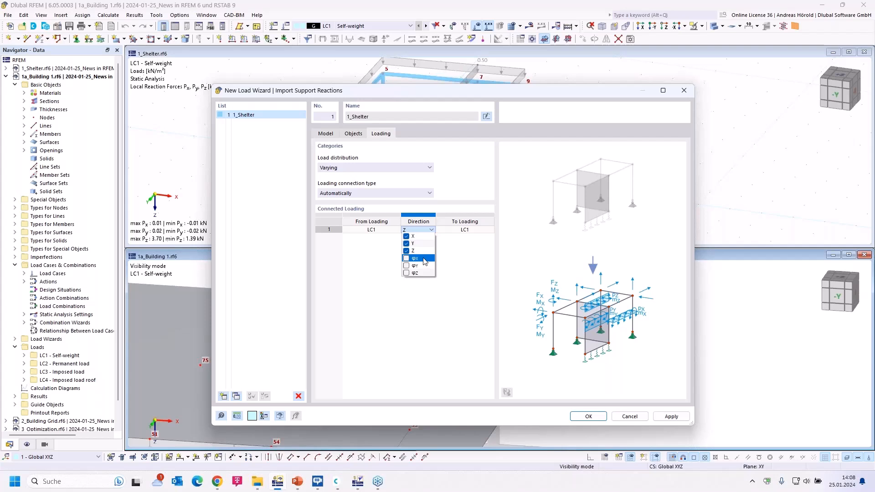
pyautogui.click(469, 268)
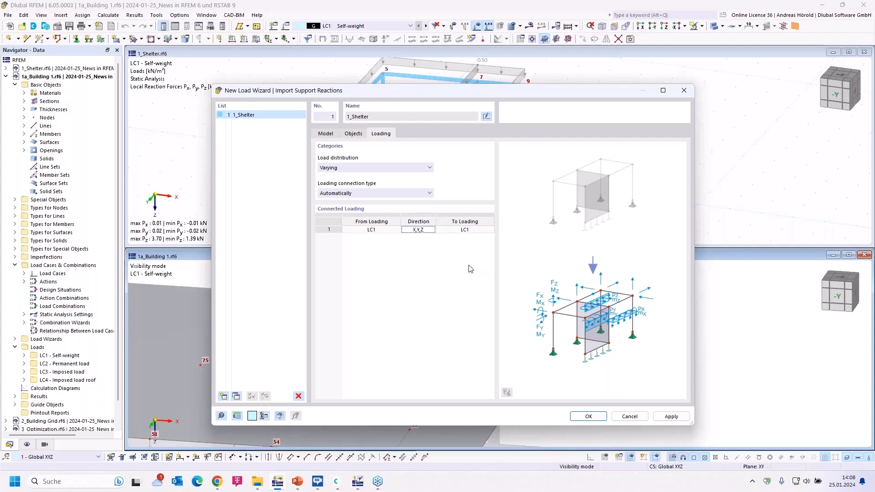
# Assign the shelter's support reactions to roof slab nodes 71, 72, 74 and 73, in that order.
pyautogui.click(599, 421)
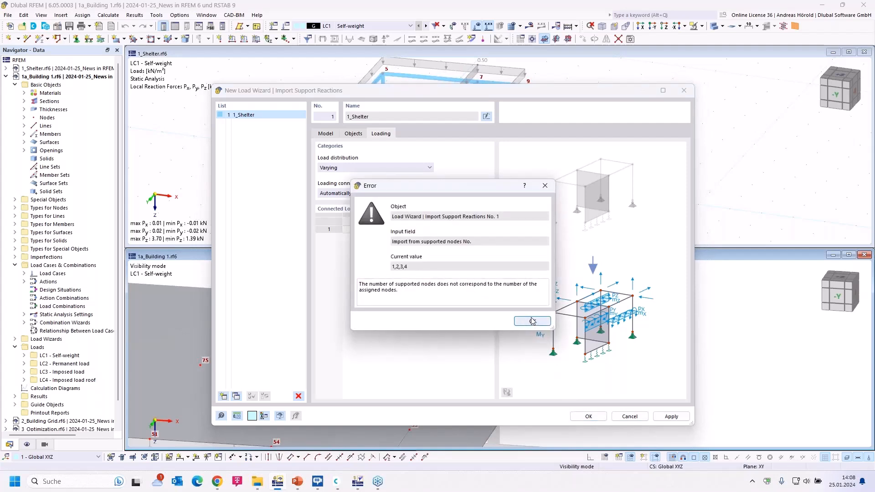
pyautogui.click(532, 320)
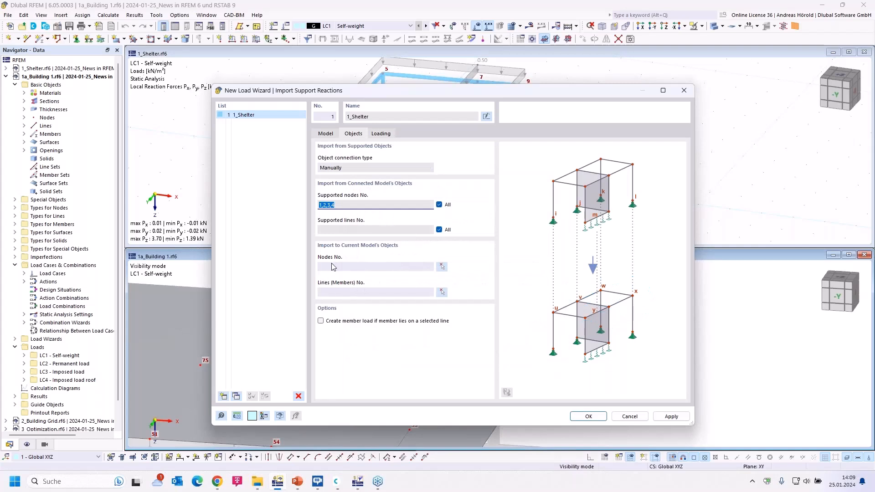
pyautogui.click(445, 268)
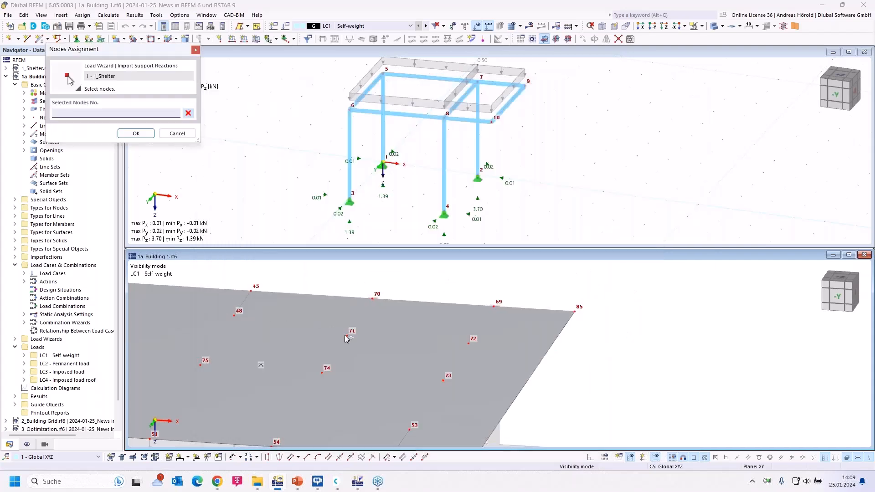
pyautogui.click(346, 336)
pyautogui.click(469, 343)
pyautogui.click(322, 373)
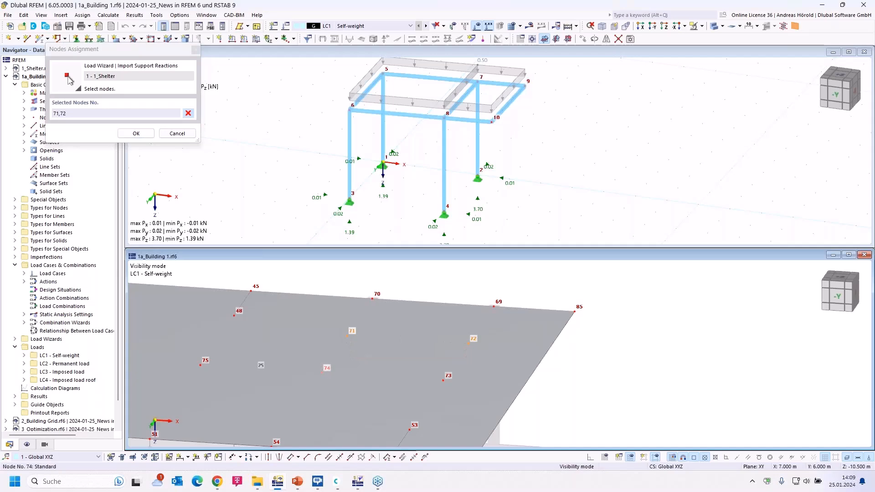
pyautogui.click(443, 381)
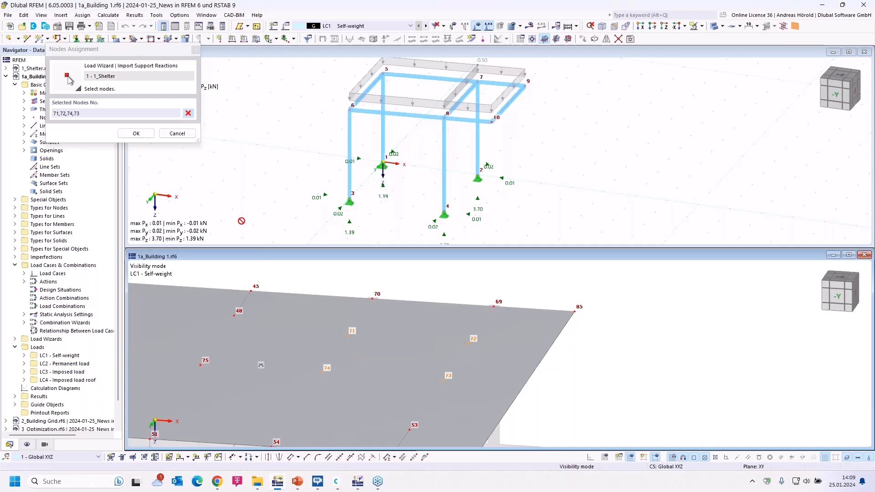
pyautogui.click(136, 134)
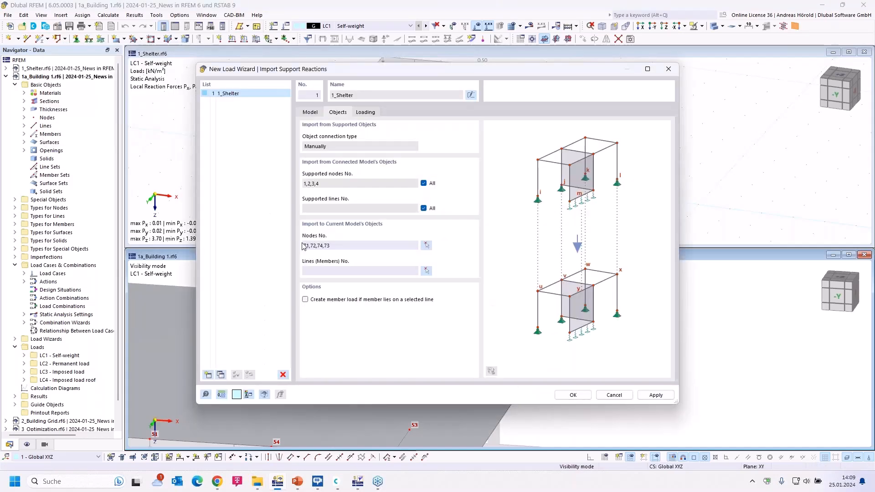
# Create the imported nodal loads from the shelter's reactions and calculate LC1 of the building model to check them on the roof slab.
pyautogui.click(574, 395)
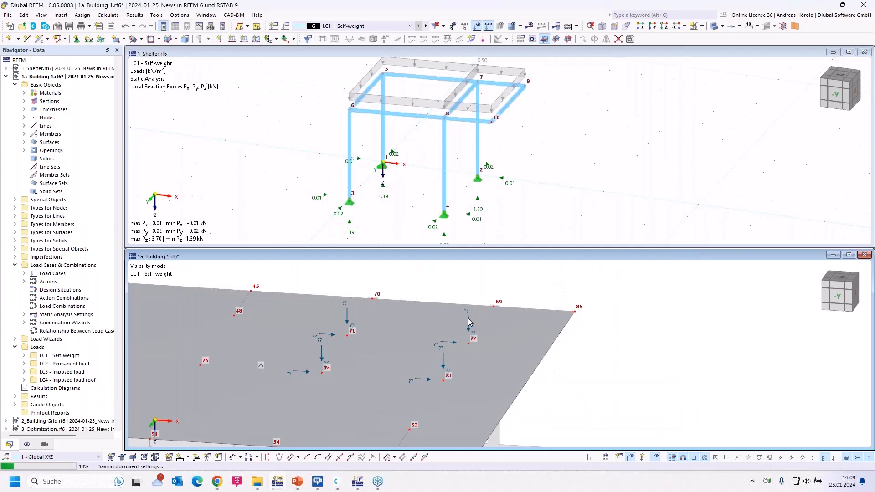
pyautogui.click(469, 311)
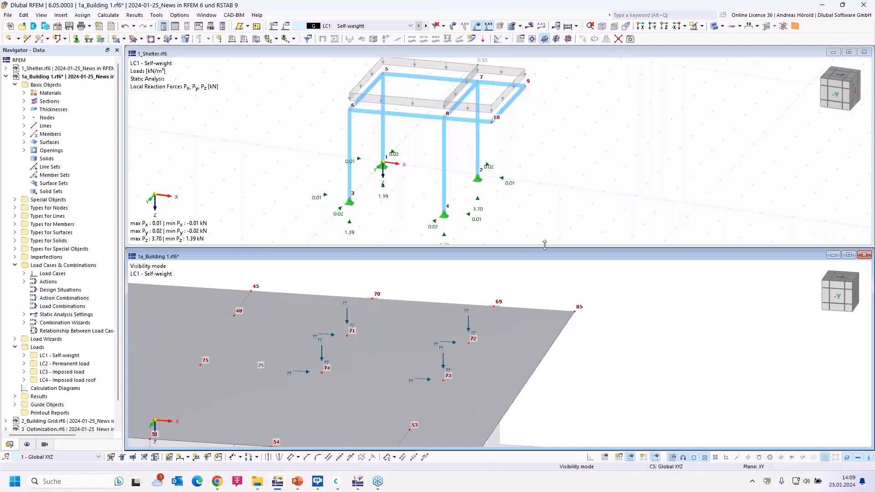
pyautogui.click(530, 26)
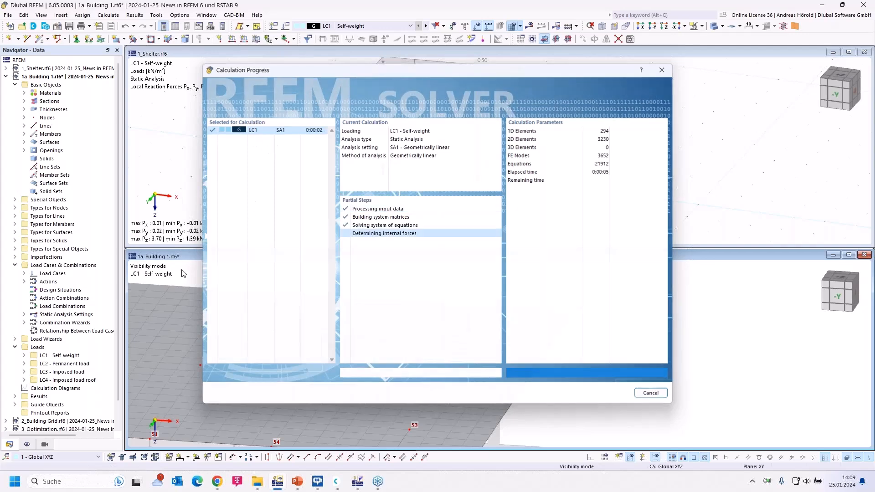
pyautogui.moveTo(586, 303); pyautogui.dragTo(579, 332, button='middle')
pyautogui.moveTo(494, 218); pyautogui.dragTo(498, 195, button='middle')
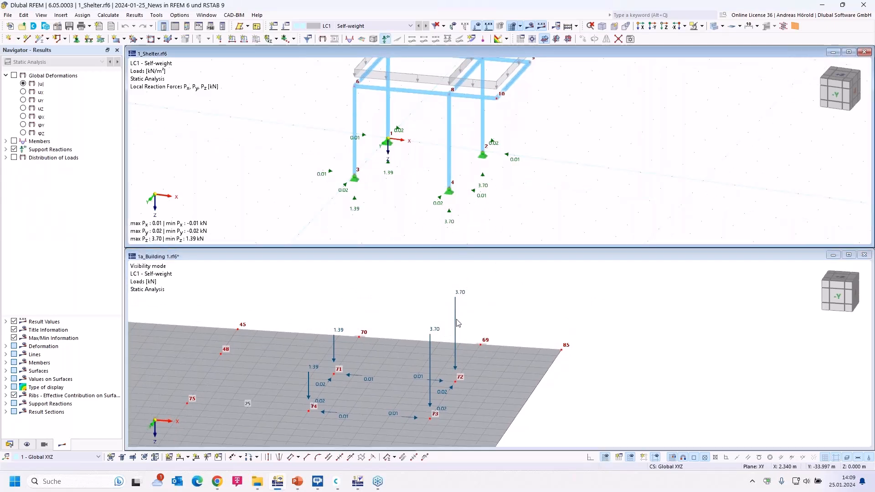
pyautogui.moveTo(456, 317)
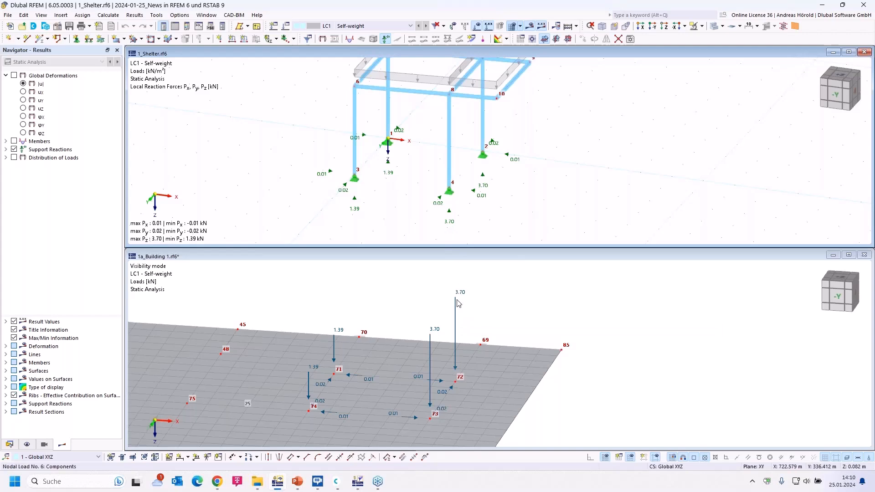
pyautogui.click(336, 344)
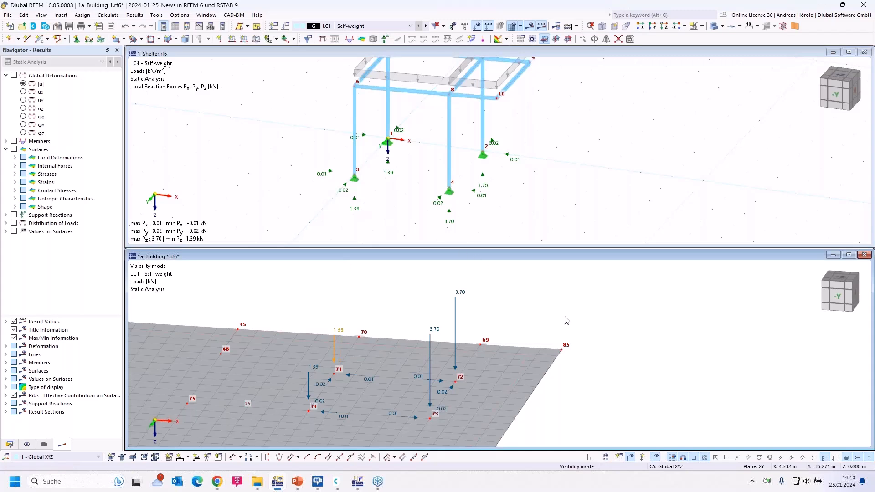
# Set the magnitude of the area load on the shelter roof to 2.00 kN/m².
pyautogui.scroll(-1, 550, 321)
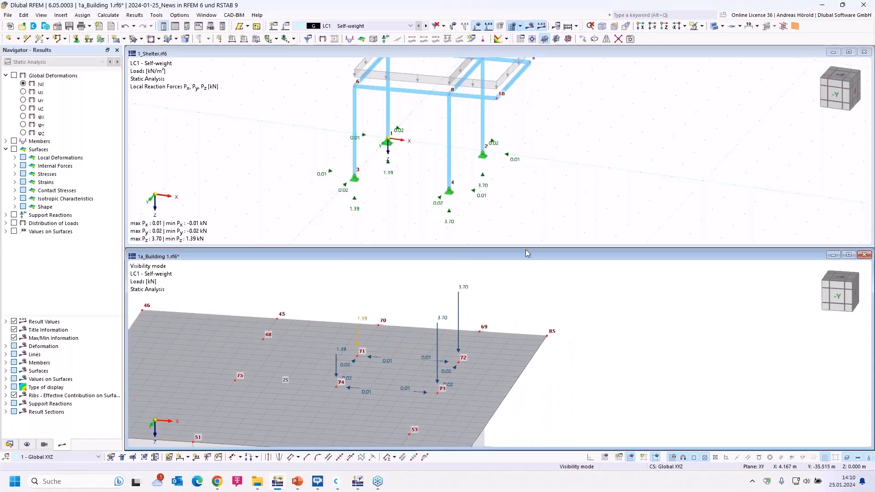
pyautogui.scroll(-1, 530, 137)
pyautogui.moveTo(531, 136); pyautogui.dragTo(504, 182, button='middle')
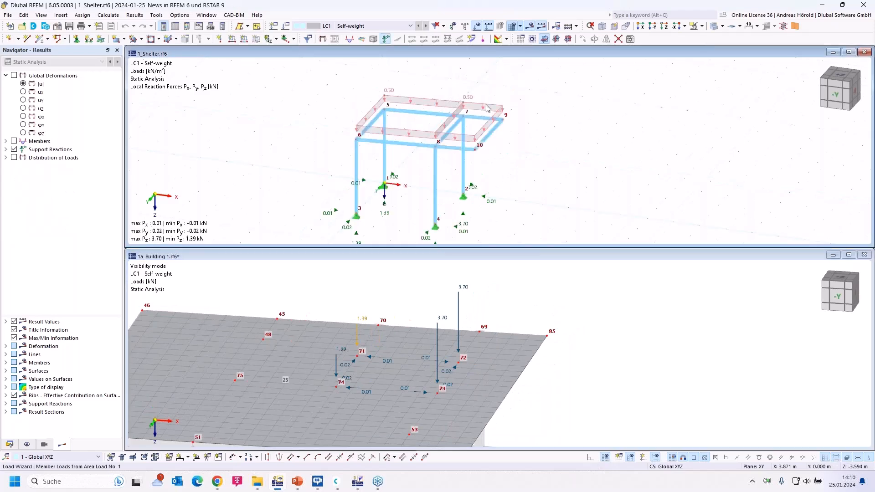
pyautogui.doubleClick(487, 108)
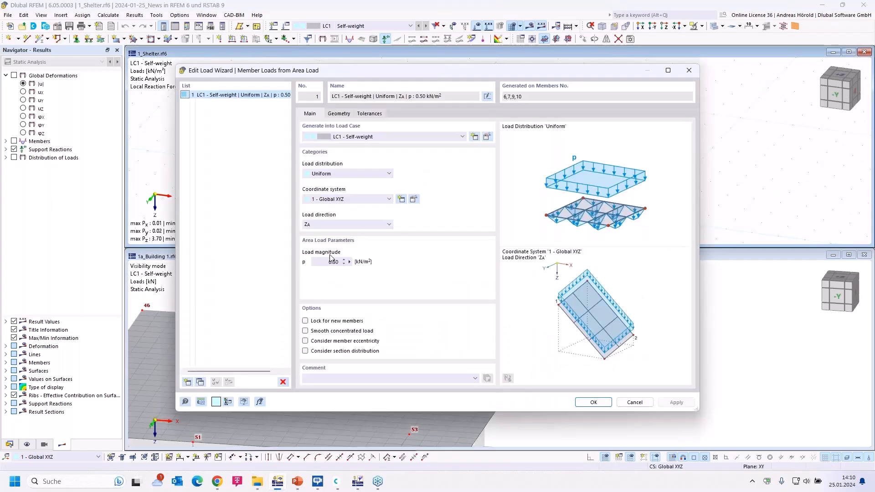
pyautogui.click(326, 262)
pyautogui.click(594, 403)
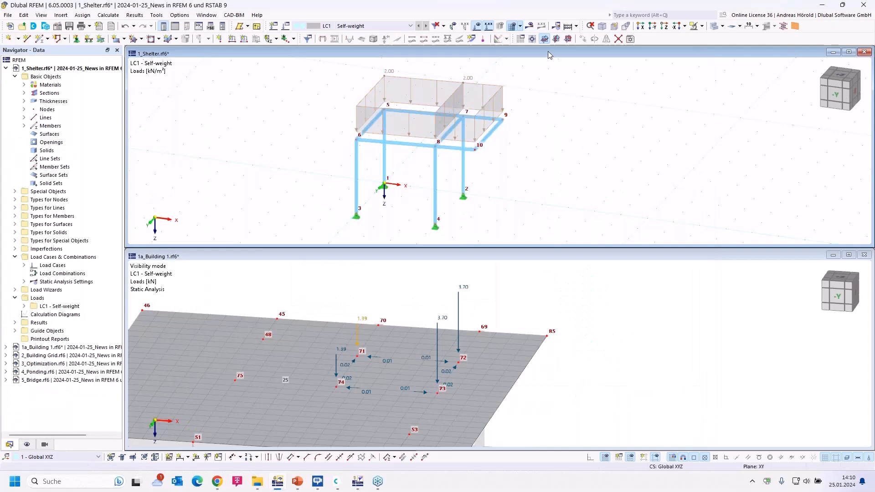
# Recalculate and save the shelter model, then accept deleting the building's results and recalculate its LC1.
pyautogui.click(529, 26)
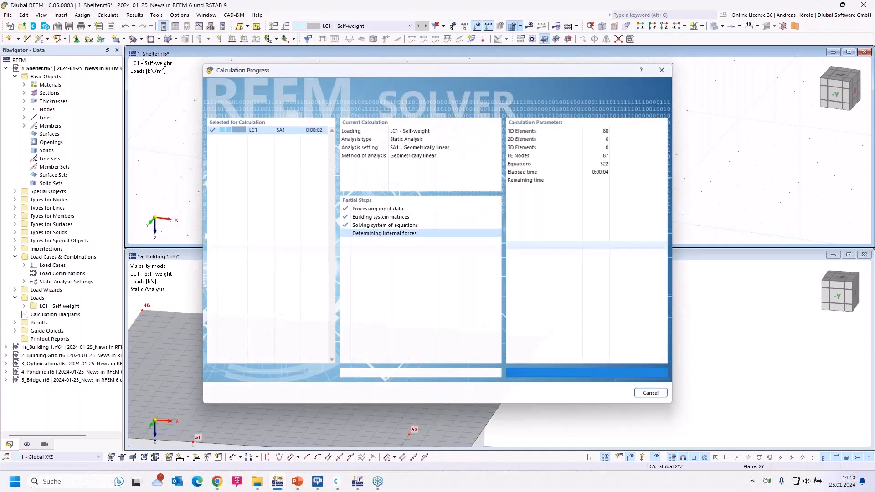
pyautogui.click(70, 26)
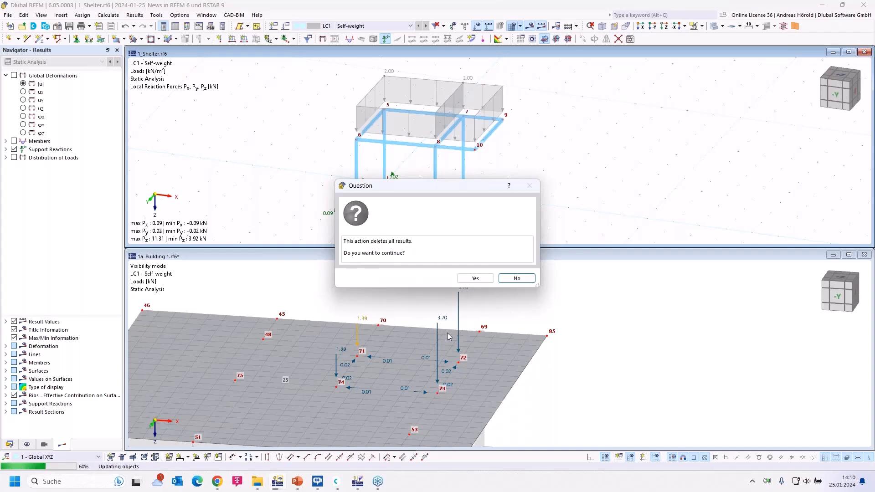
pyautogui.click(475, 279)
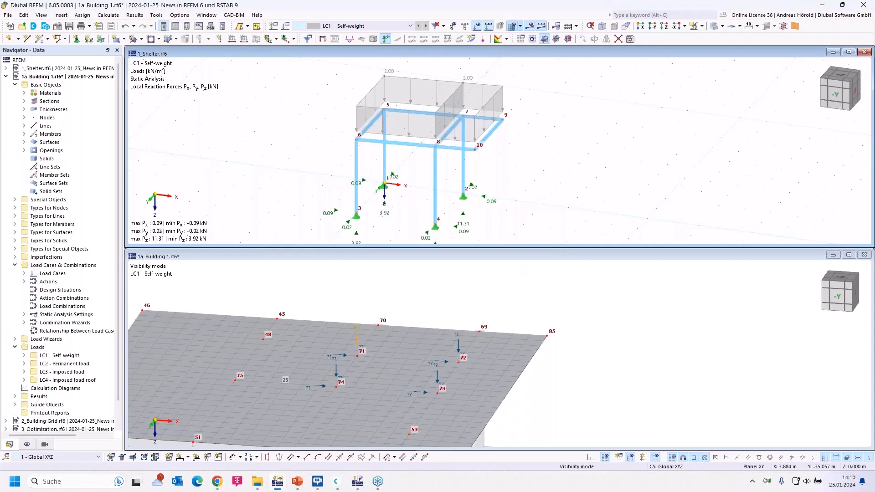
pyautogui.click(528, 25)
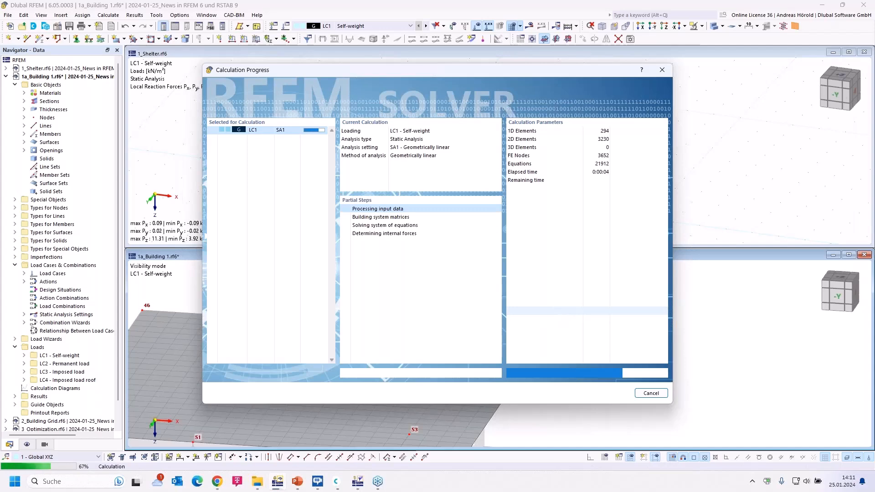
# Compare the updated nodal loads at roof slab nodes 71 to 74 with the shelter's support reactions.
pyautogui.moveTo(524, 303); pyautogui.dragTo(569, 403, button='middle')
pyautogui.scroll(1, 529, 213)
pyautogui.scroll(-1, 529, 213)
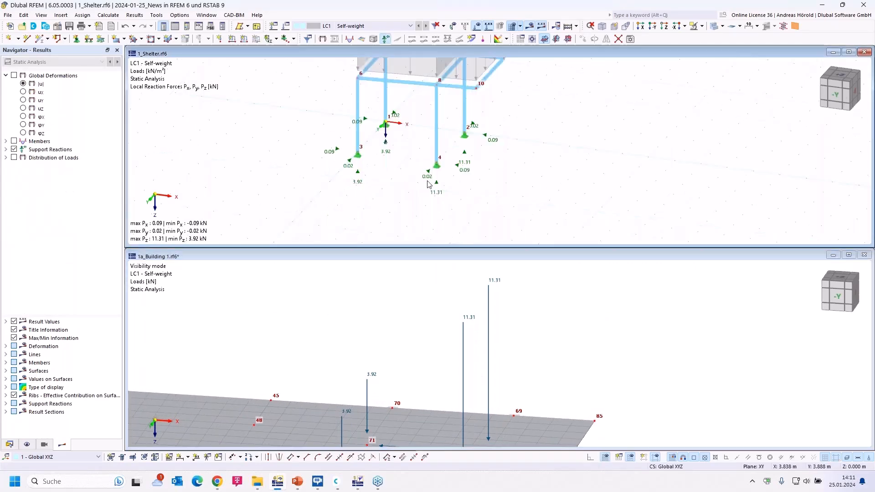
pyautogui.scroll(1, 468, 163)
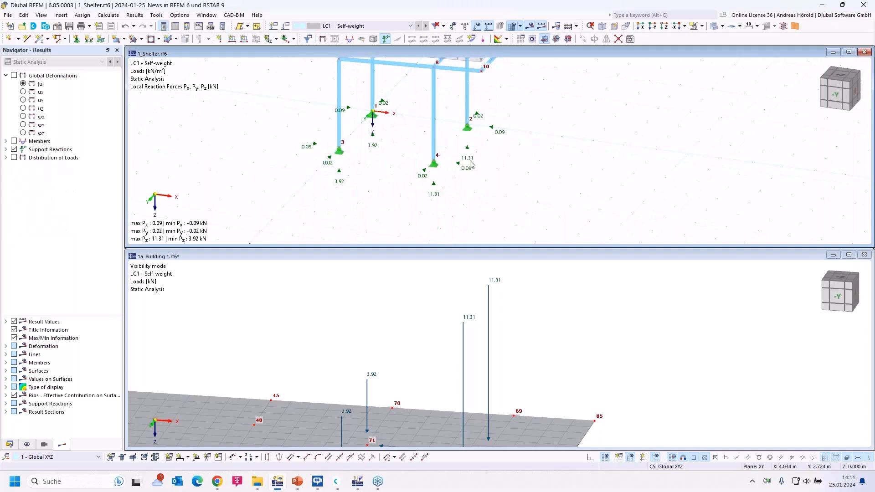
pyautogui.click(488, 310)
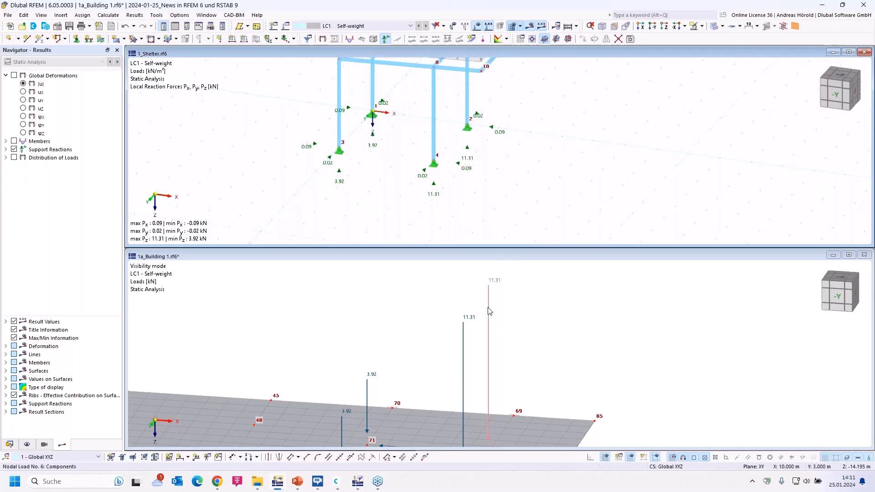
pyautogui.click(368, 384)
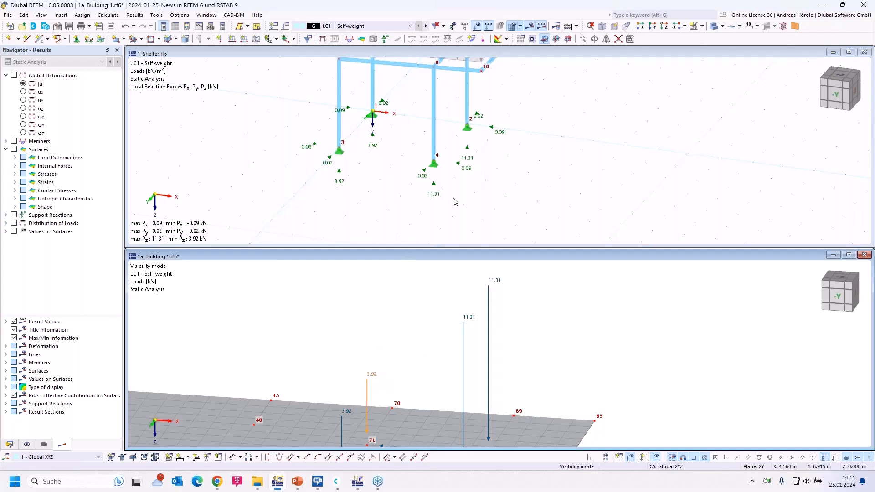
pyautogui.scroll(-1, 513, 371)
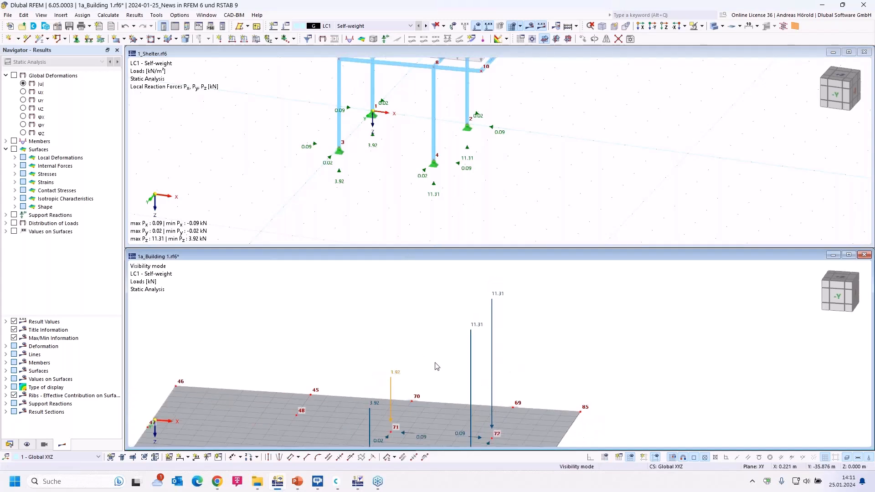
pyautogui.moveTo(438, 358); pyautogui.dragTo(442, 284, button='middle')
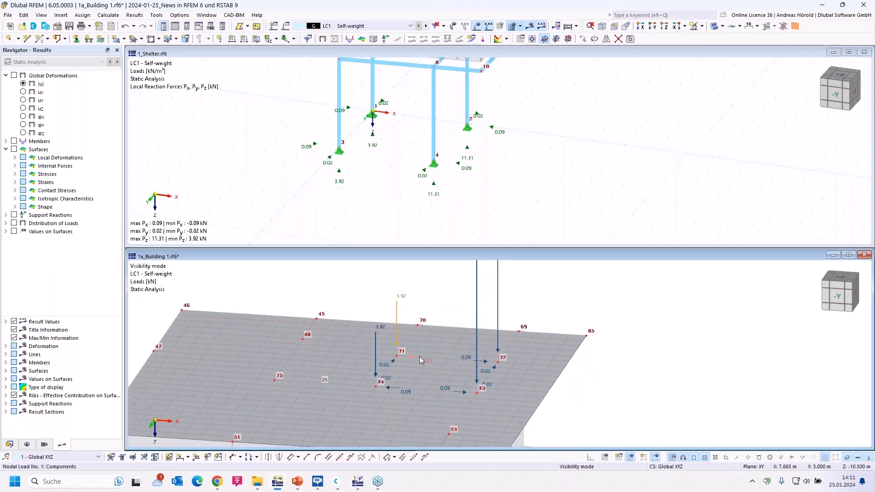
pyautogui.moveTo(419, 357)
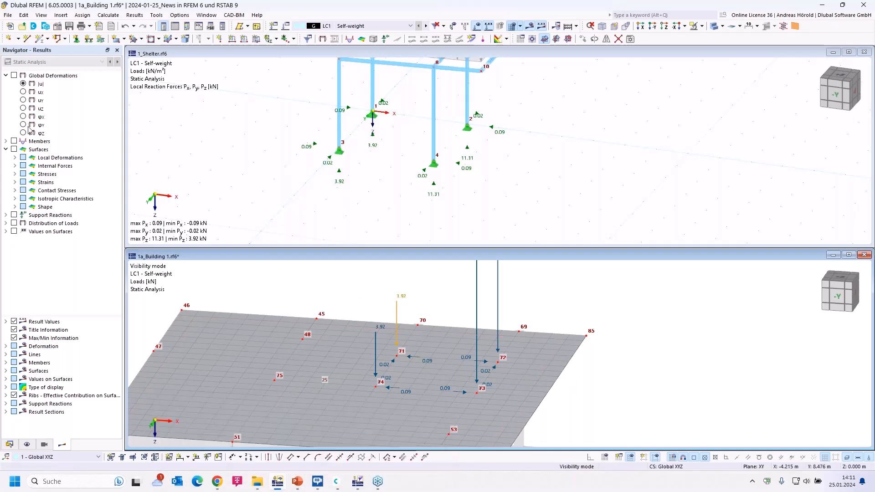
# Review the file formats available for import into the model, including SAF and STEP.
pyautogui.click(9, 15)
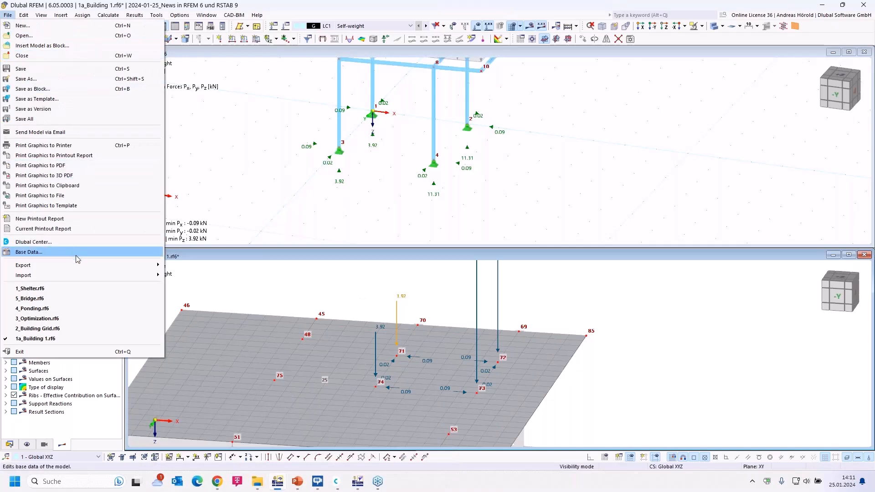
pyautogui.moveTo(81, 269)
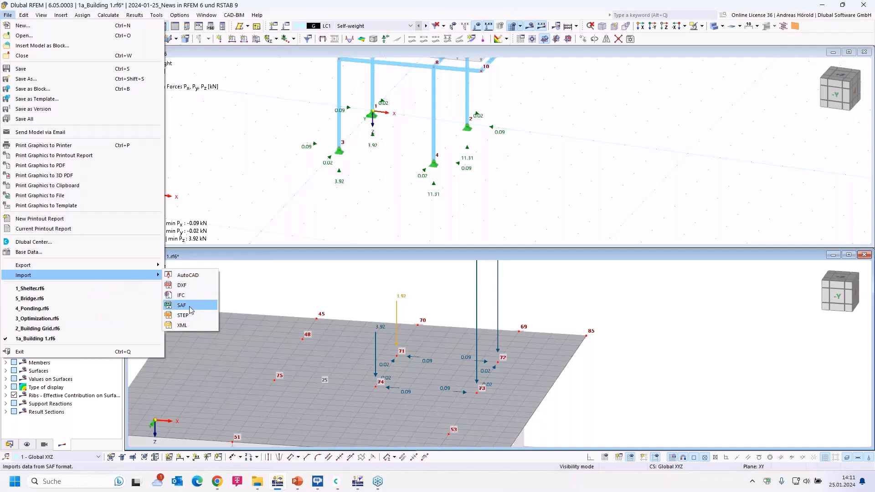
pyautogui.click(261, 288)
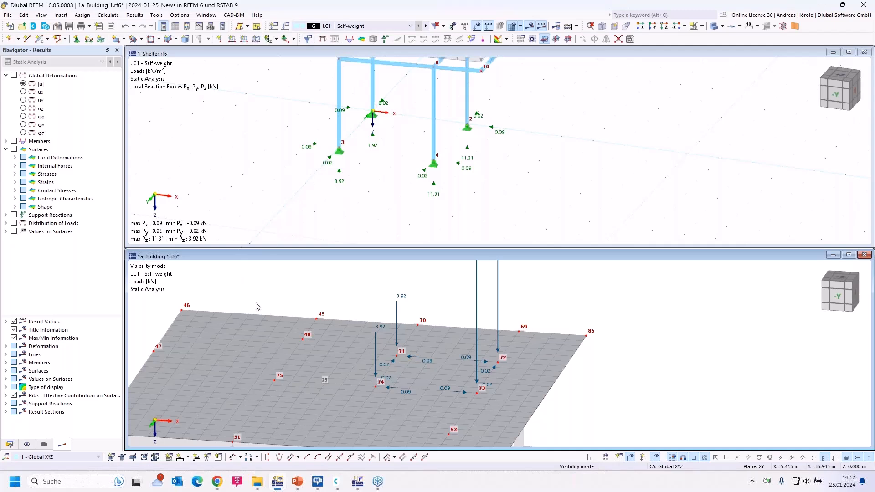
# Switch to the PowerPoint slide show, advance to the Building Grid slide, and return to RFEM.
pyautogui.moveTo(297, 485)
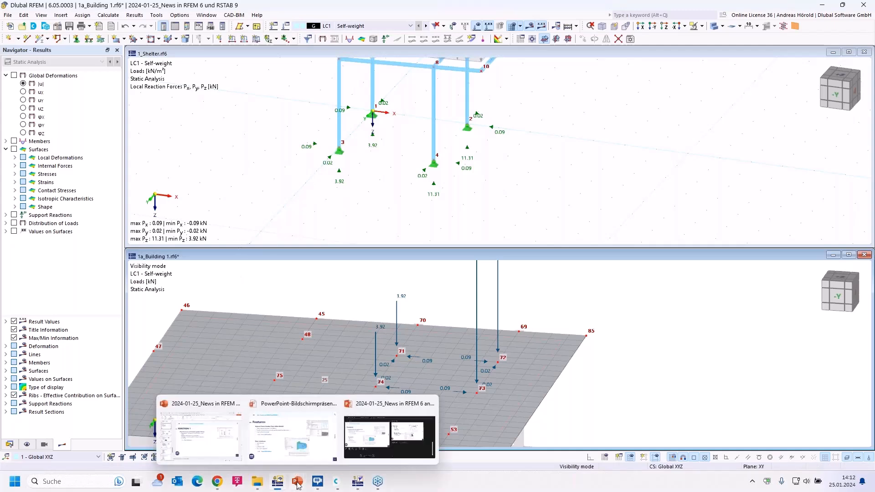
pyautogui.click(296, 434)
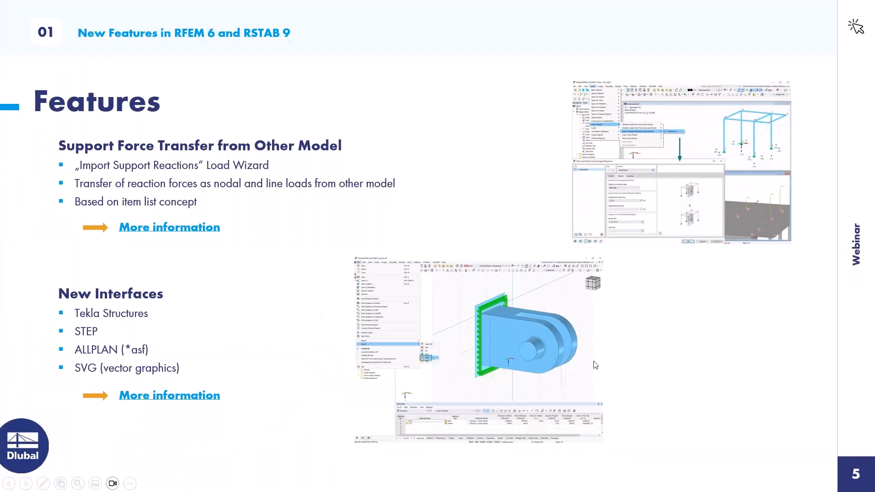
pyautogui.click(739, 374)
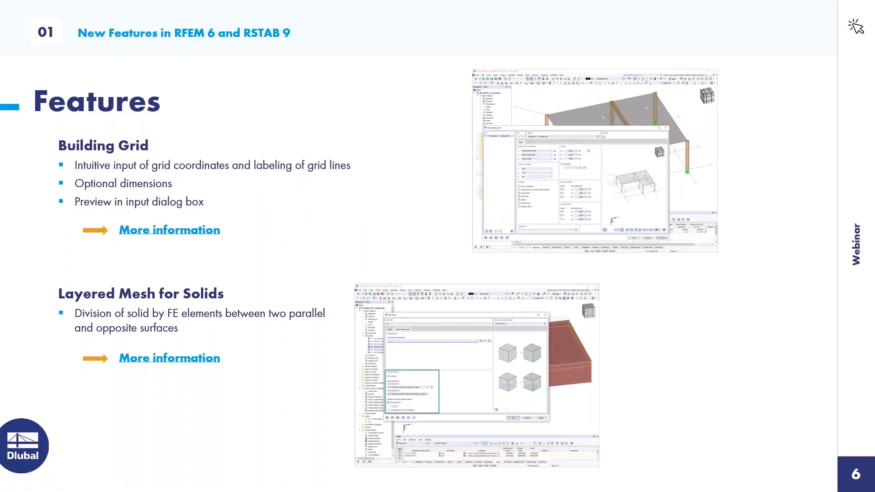
pyautogui.hotkey('alt', 'Tab')
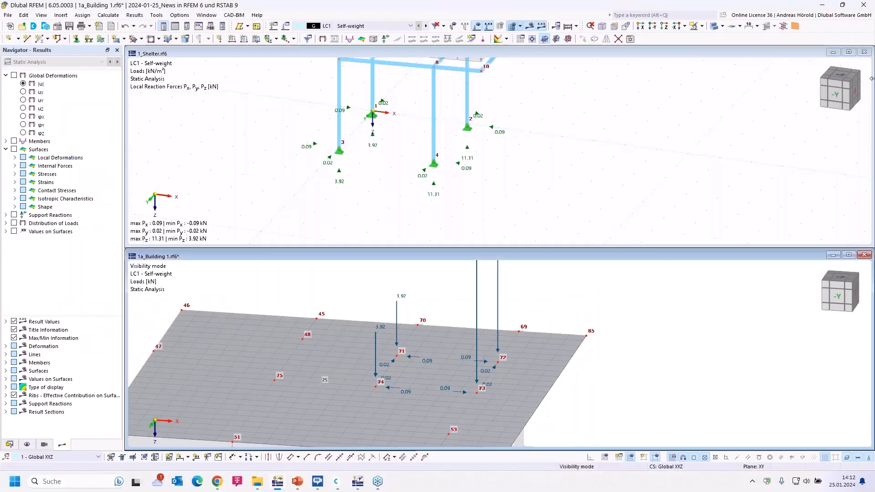
# Close the shelter and building models and bring the 2_Building Grid model up in a maximized view.
pyautogui.click(797, 94)
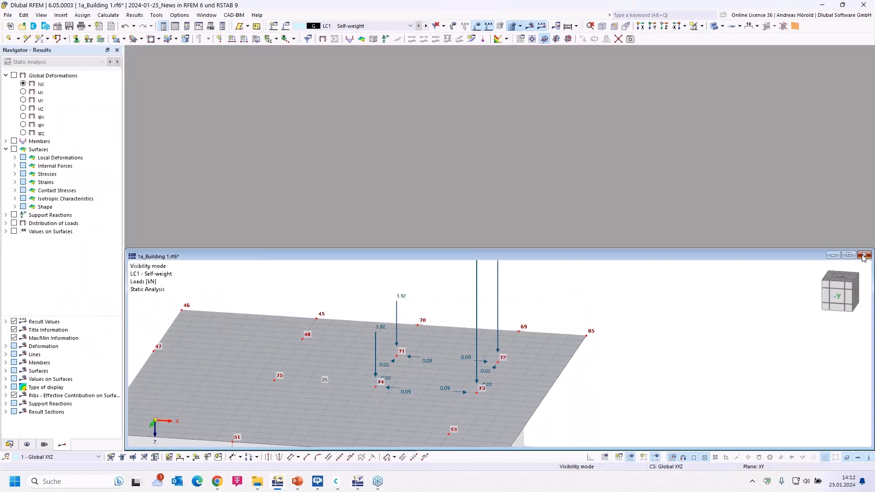
pyautogui.click(865, 255)
pyautogui.click(475, 278)
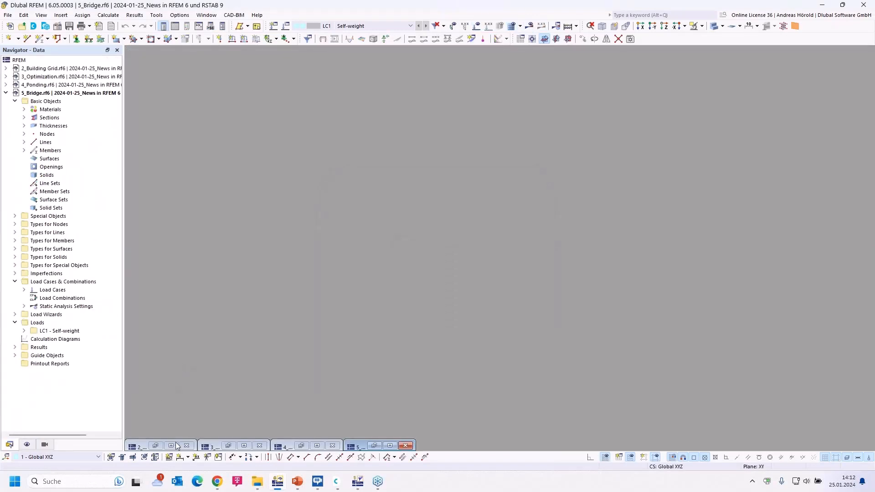
pyautogui.click(173, 445)
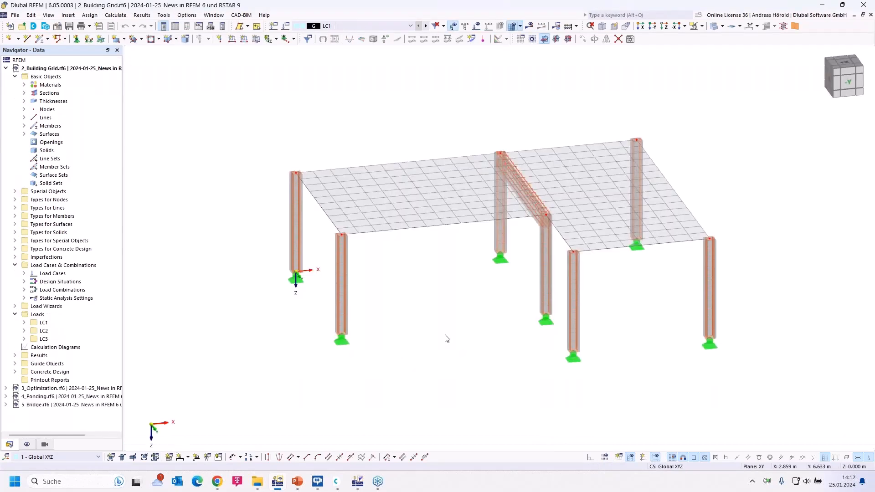
pyautogui.moveTo(446, 332); pyautogui.dragTo(416, 345, button='middle')
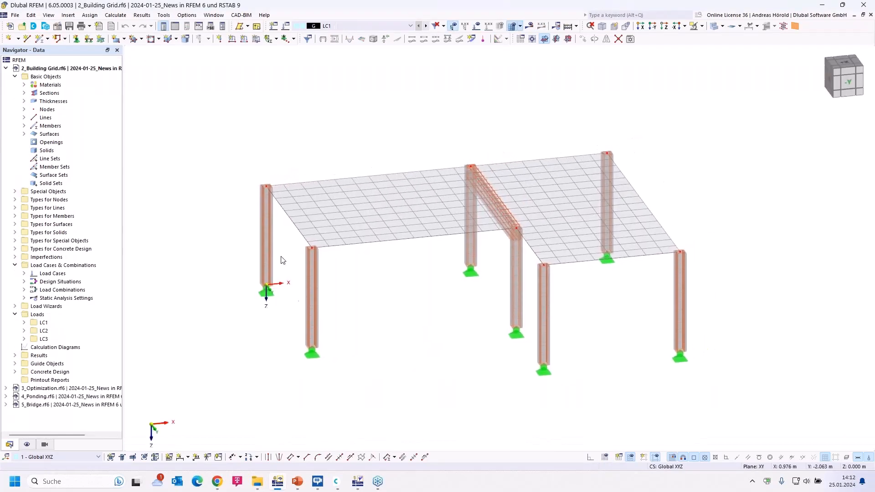
# Start a new building grid with grid line coordinates X 0 6 10, Y 0 5 8 and Z 0 -3 m.
pyautogui.click(67, 16)
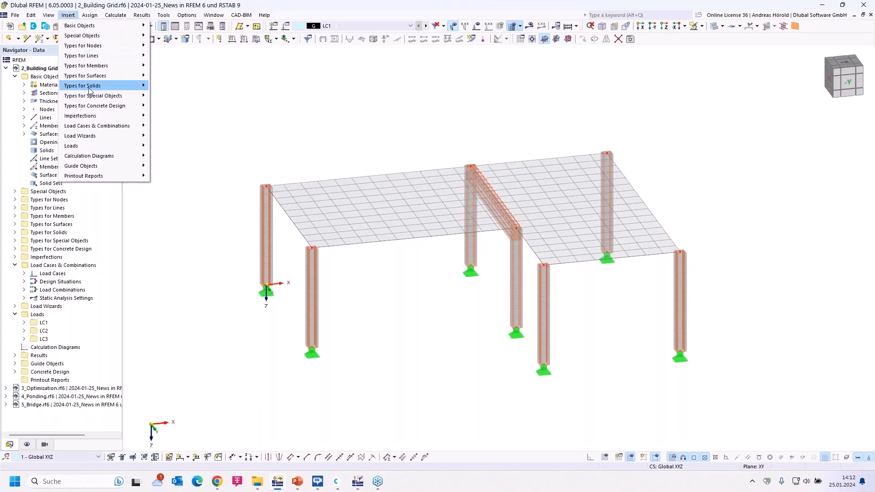
pyautogui.moveTo(109, 166)
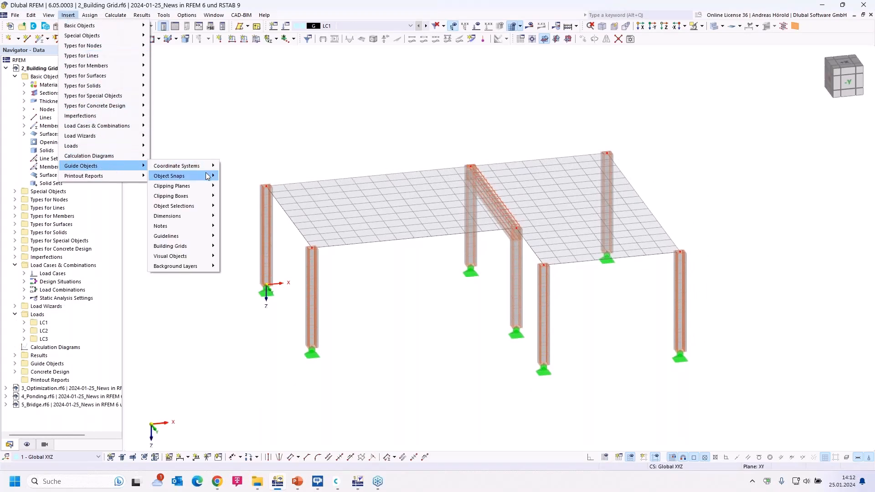
pyautogui.moveTo(203, 249)
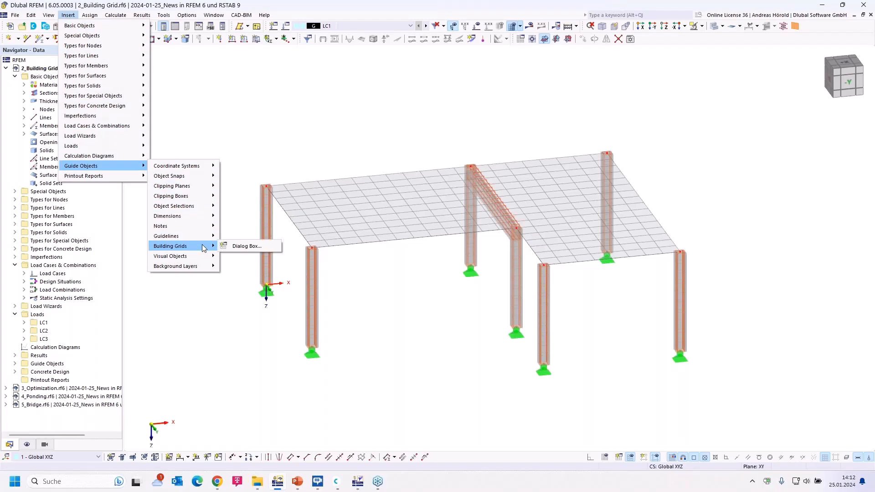
pyautogui.click(245, 246)
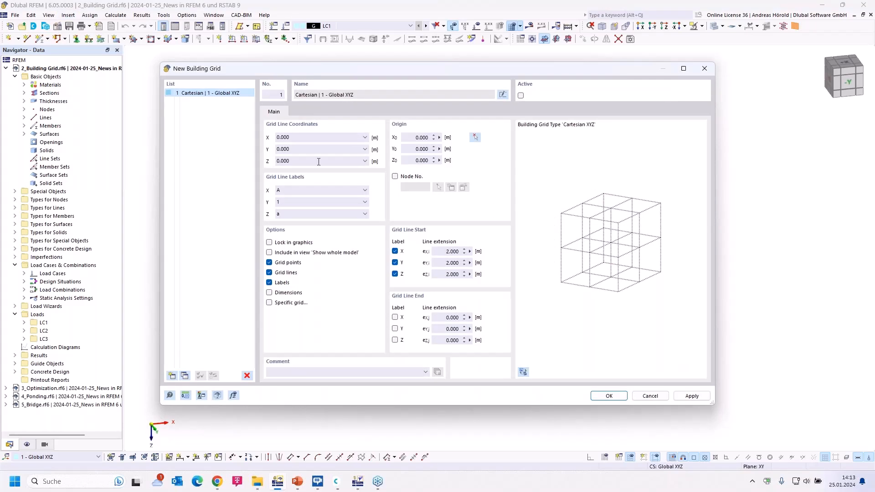
pyautogui.click(300, 137)
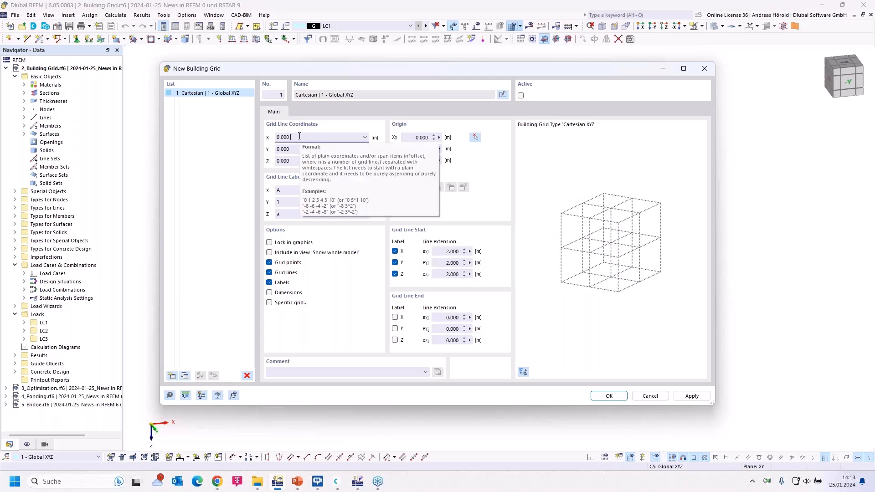
pyautogui.write('6 10')
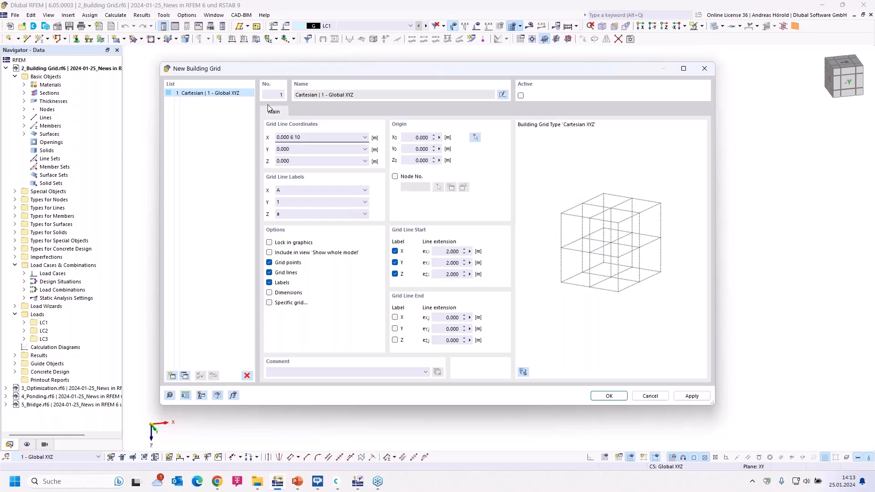
pyautogui.click(314, 149)
pyautogui.click(307, 160)
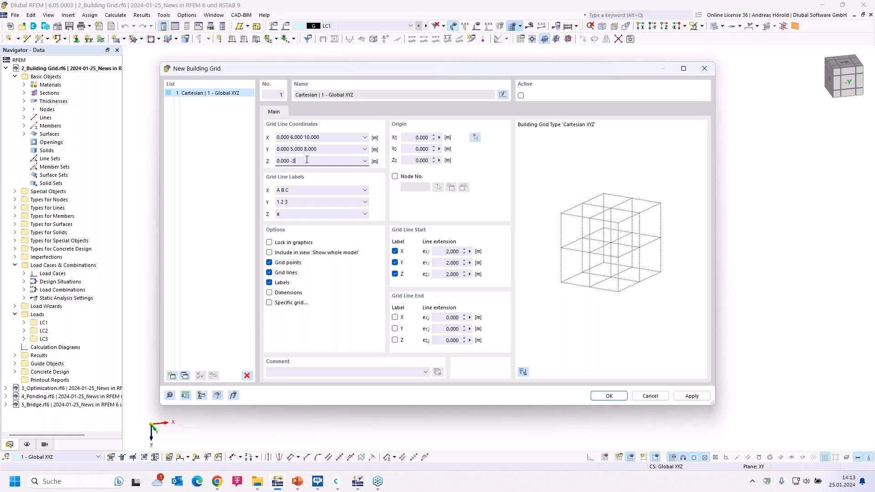
pyautogui.click(310, 189)
# Show the building grid on the model in the dialog preview and review the X, Y and Z grid line labels.
pyautogui.click(524, 373)
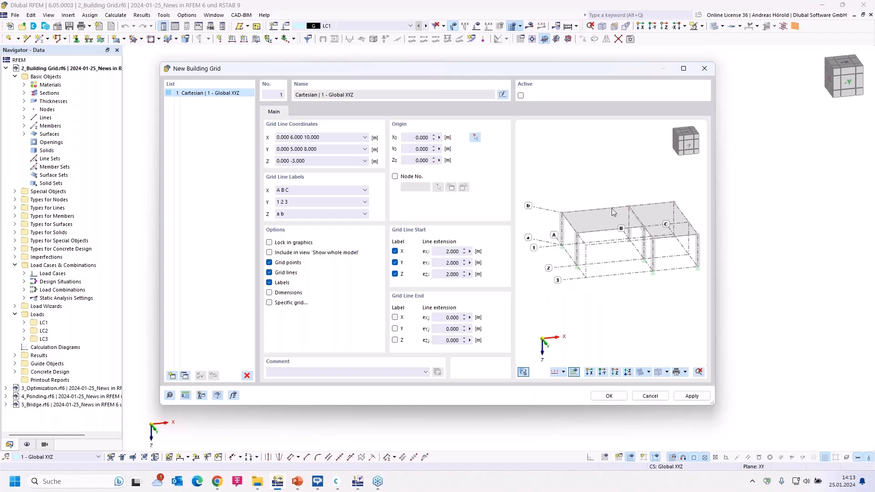
pyautogui.keyDown('ctrl'); pyautogui.moveTo(578, 277); pyautogui.dragTo(603, 300, button='middle'); pyautogui.keyUp('ctrl')
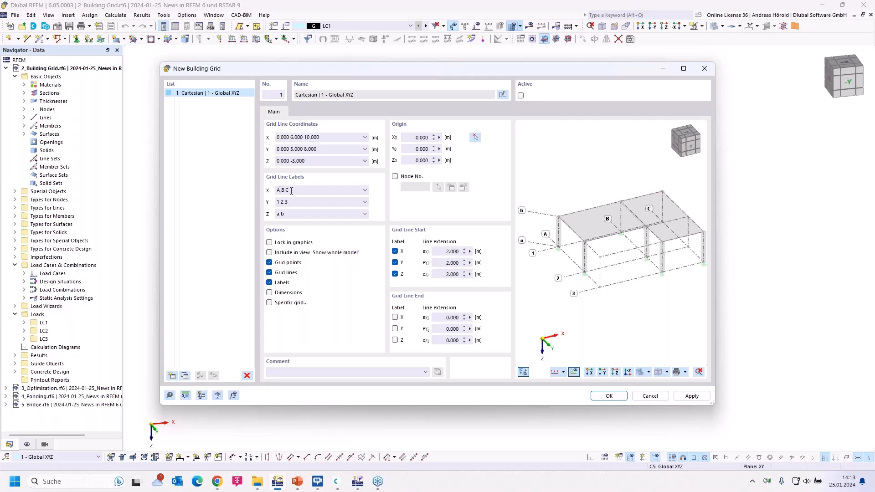
pyautogui.click(293, 189)
pyautogui.click(294, 203)
pyautogui.click(300, 214)
# Try the grid points, grid lines and labels display options in the preview, switching them off and on again.
pyautogui.click(269, 263)
pyautogui.click(270, 273)
pyautogui.click(270, 273)
pyautogui.click(270, 274)
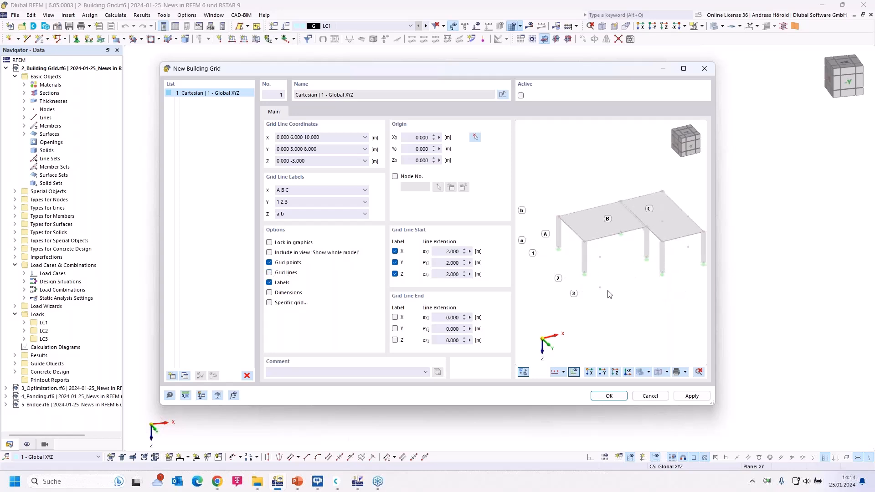
pyautogui.click(272, 273)
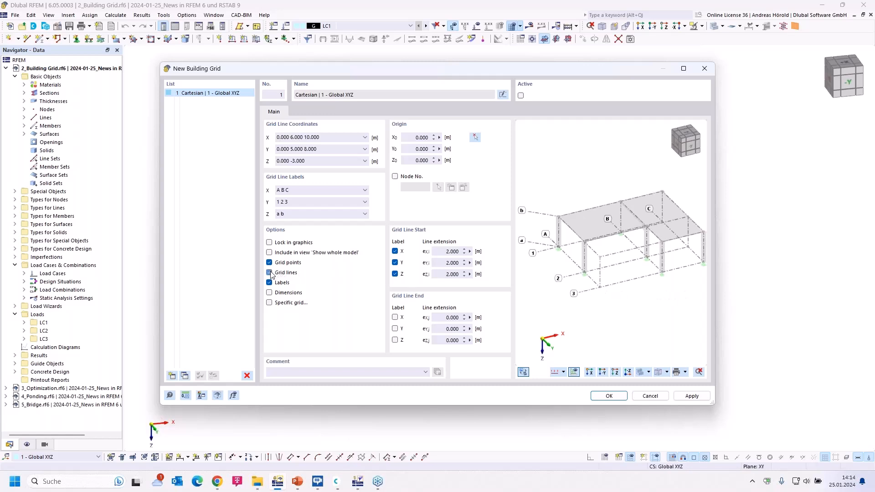
pyautogui.click(270, 283)
pyautogui.click(269, 283)
# Add end labels to the X and Y grid lines with 2 m line extensions, and create the building grid.
pyautogui.moveTo(655, 292); pyautogui.dragTo(625, 310, button='middle')
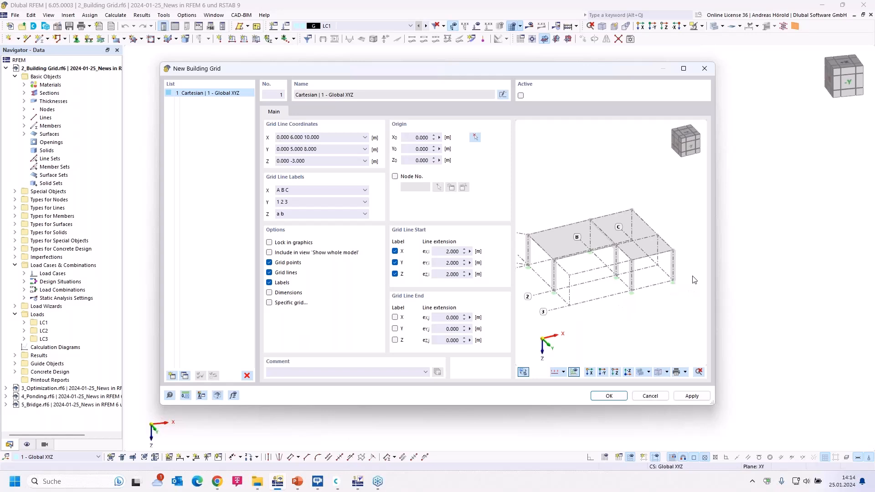
pyautogui.click(395, 317)
pyautogui.click(395, 329)
pyautogui.moveTo(445, 318); pyautogui.dragTo(483, 319)
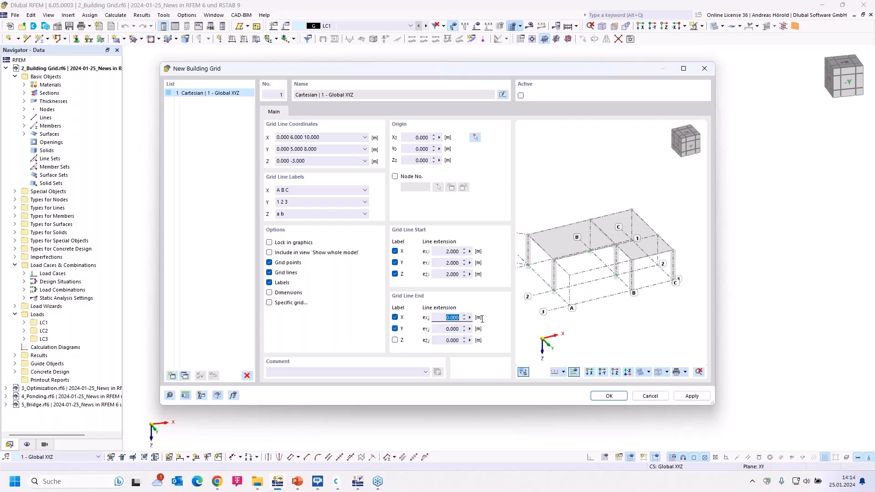
pyautogui.write('2')
pyautogui.press('Tab')
pyautogui.write('2')
pyautogui.click(442, 317)
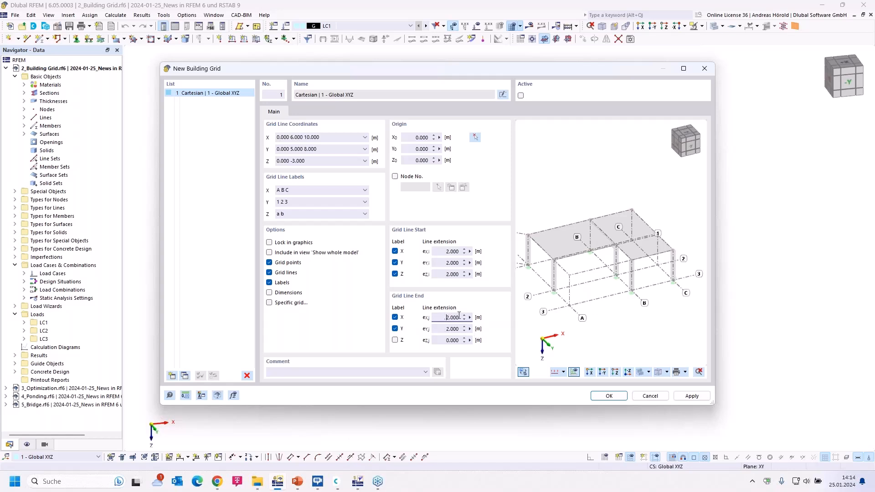
pyautogui.moveTo(675, 312)
pyautogui.keyDown('ctrl'); pyautogui.mouseDown(button='middle')
pyautogui.moveTo(585, 344)
pyautogui.moveTo(546, 319)
pyautogui.moveTo(679, 314)
pyautogui.mouseUp(button='middle'); pyautogui.keyUp('ctrl')
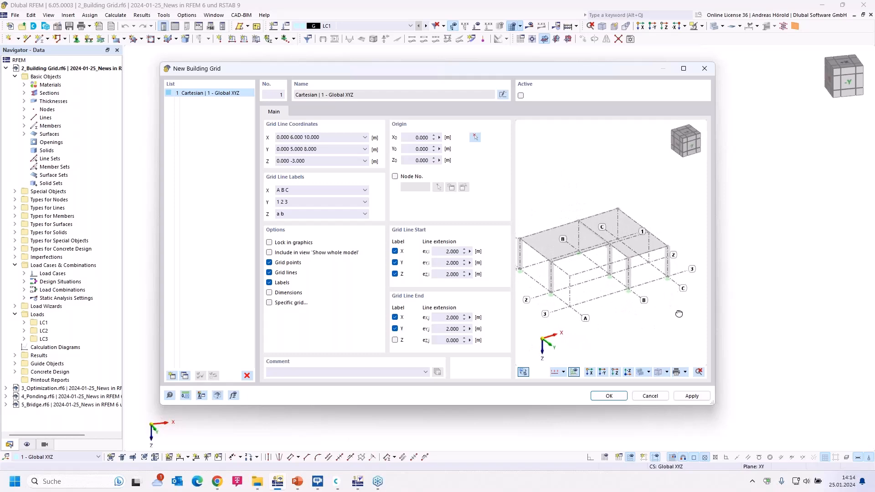
pyautogui.click(603, 397)
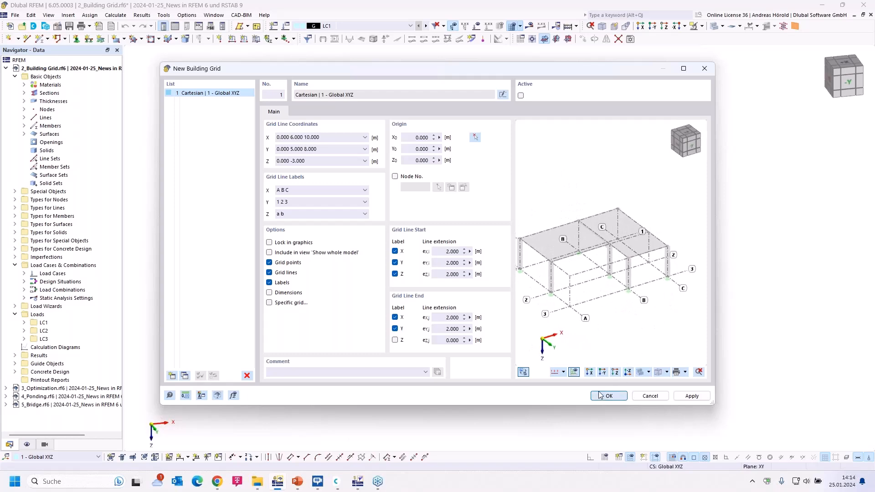
pyautogui.keyDown('ctrl'); pyautogui.moveTo(443, 375); pyautogui.dragTo(403, 343, button='middle'); pyautogui.keyUp('ctrl')
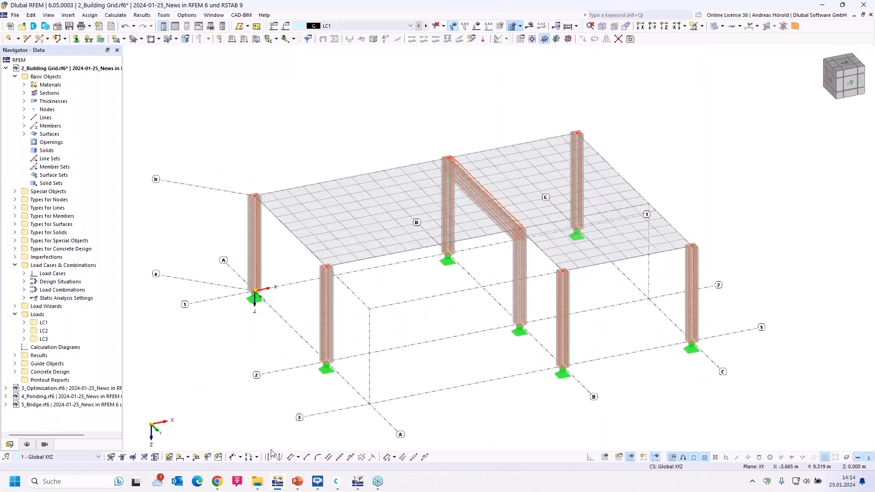
# Switch to the PowerPoint slide show, advance to the Optimization of Cross-Sections slide, and return to RFEM.
pyautogui.moveTo(297, 482)
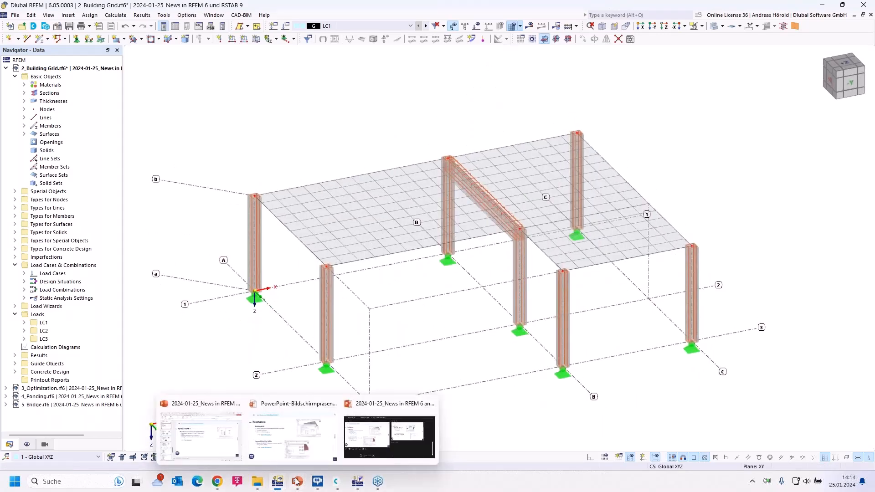
pyautogui.click(300, 442)
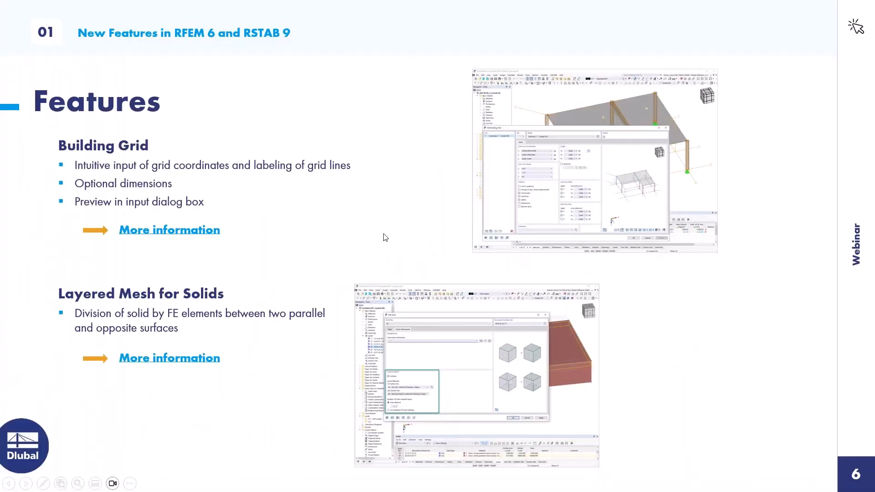
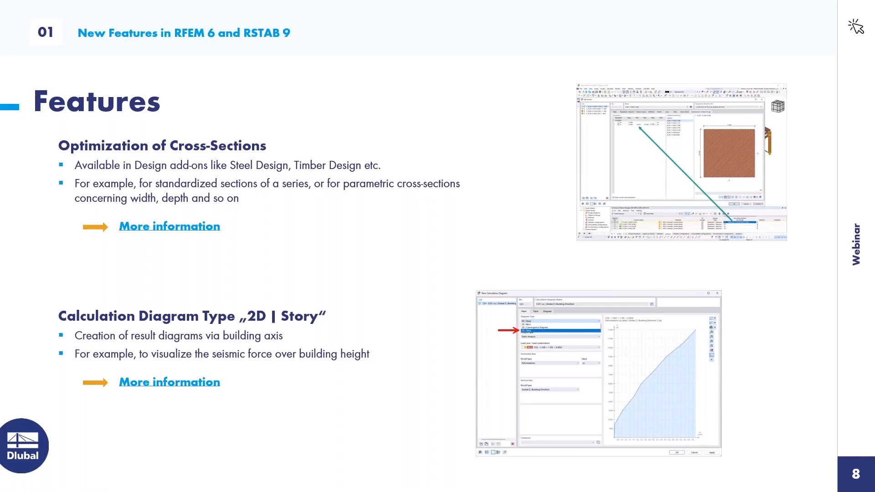
pyautogui.hotkey('alt', 'Tab')
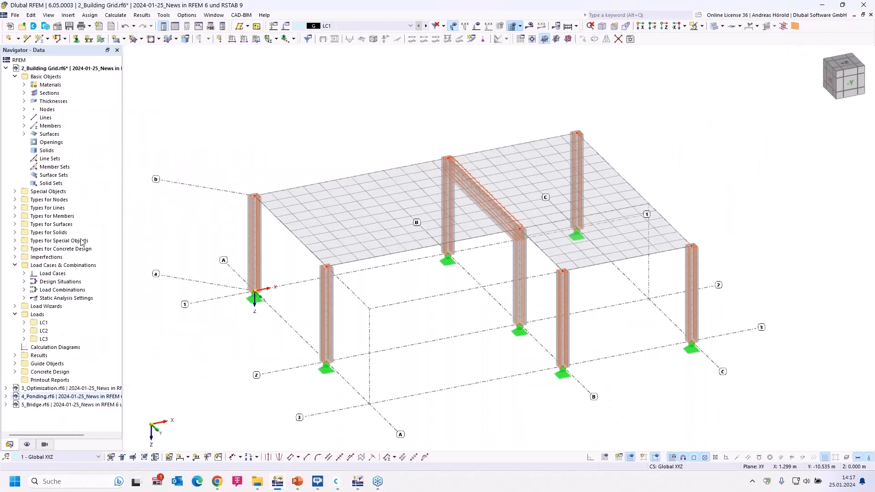
# Activate the 3_Optimization model and display its Timber Design table of design ratios on members by design situation, enlarged for reading.
pyautogui.doubleClick(52, 388)
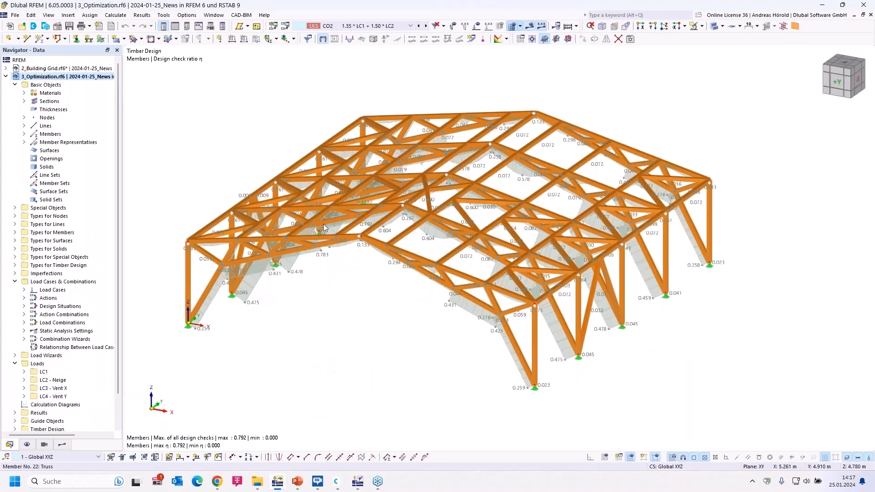
pyautogui.click(175, 27)
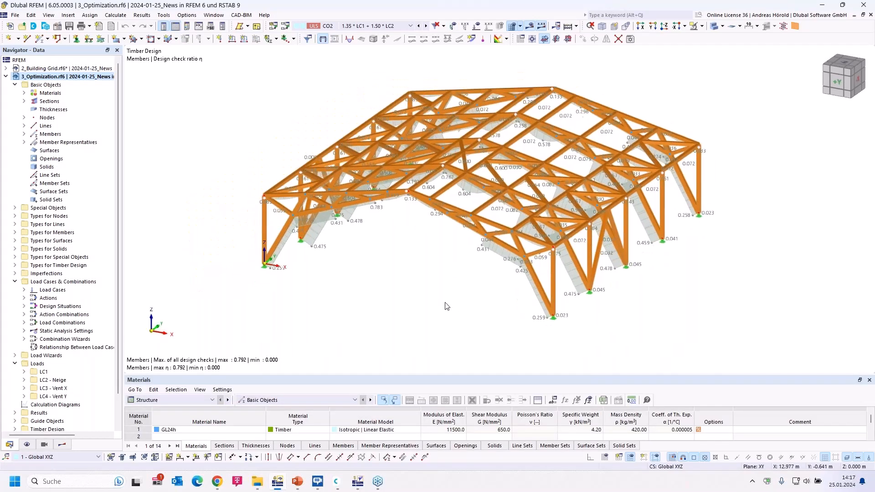
pyautogui.click(176, 400)
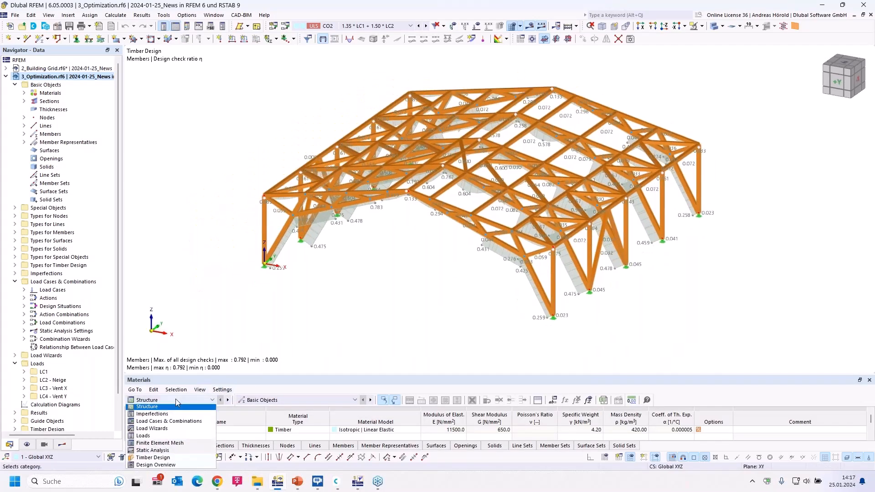
pyautogui.click(176, 459)
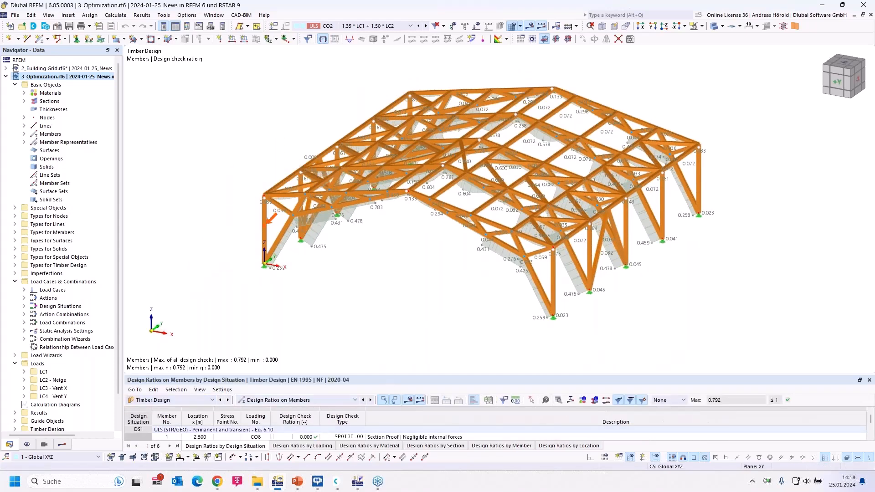
pyautogui.moveTo(389, 373); pyautogui.dragTo(389, 289)
pyautogui.scroll(-10, 392, 367)
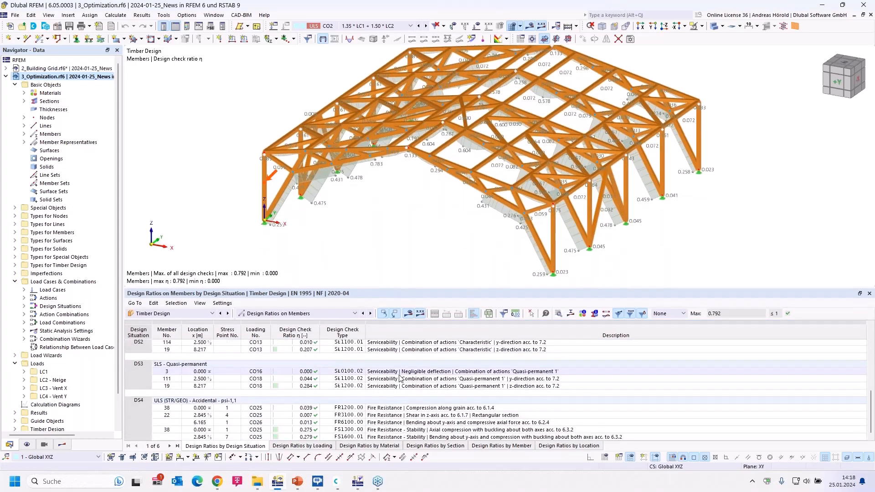
pyautogui.scroll(10, 399, 378)
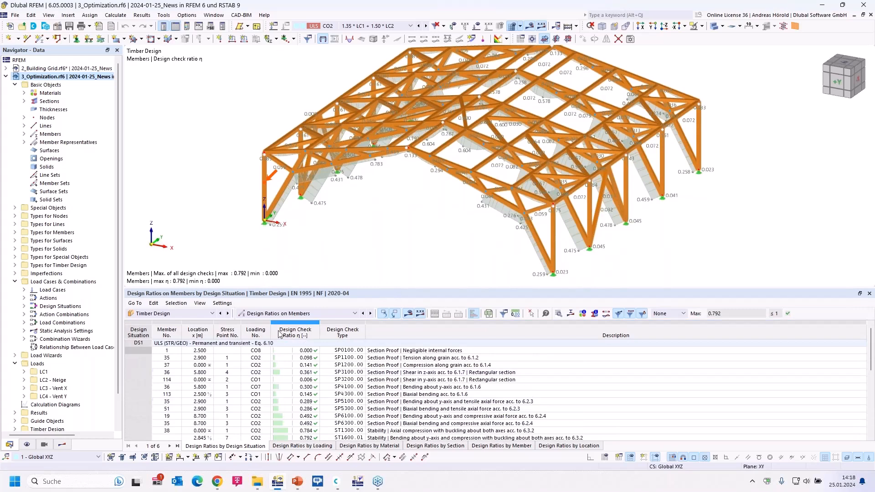
# Show the Timber Design input data for the sections and review the maximum design ratio of each section.
pyautogui.click(303, 315)
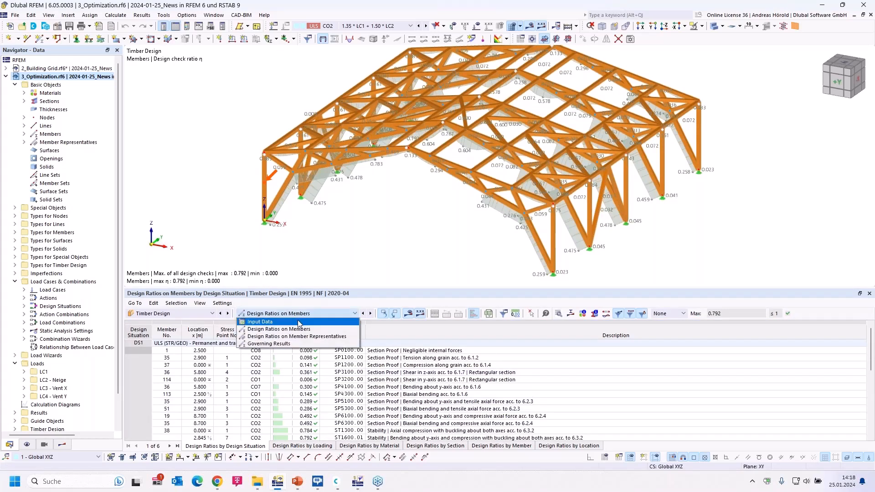
pyautogui.click(299, 322)
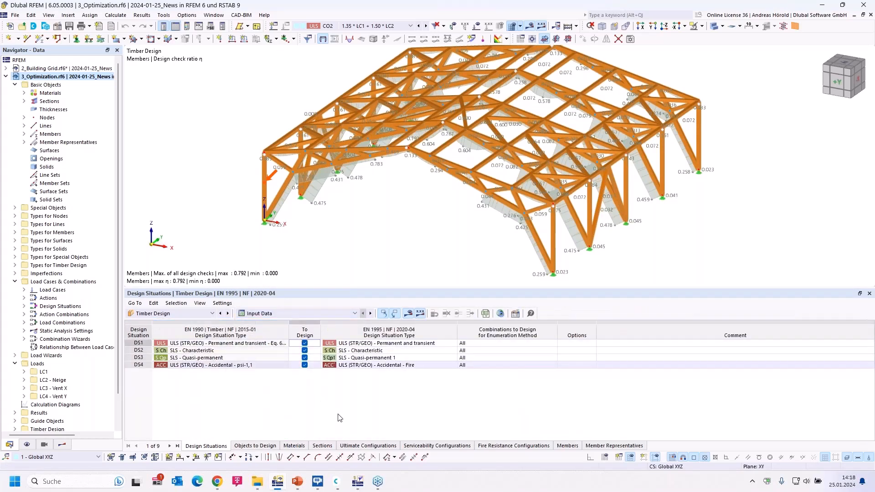
pyautogui.click(322, 447)
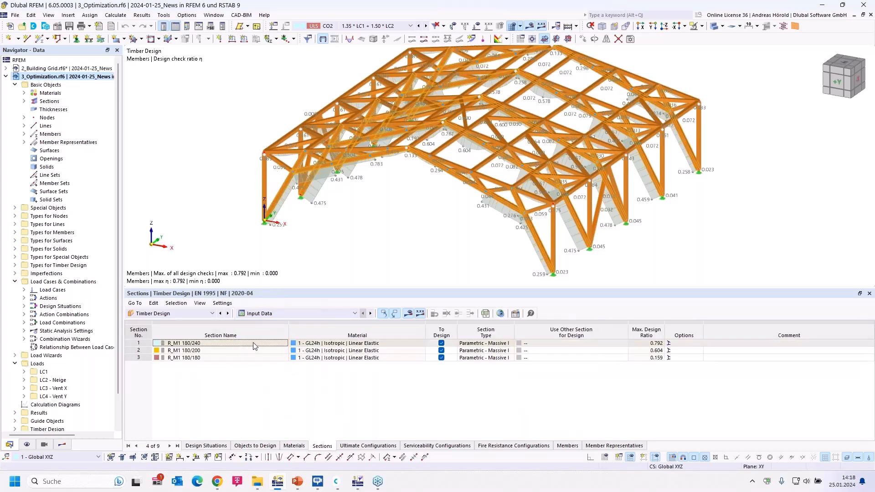
pyautogui.click(281, 344)
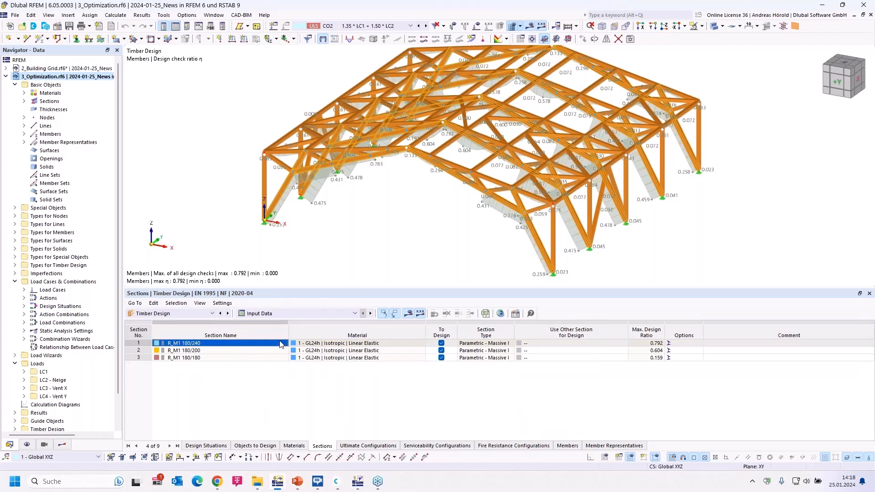
pyautogui.click(644, 351)
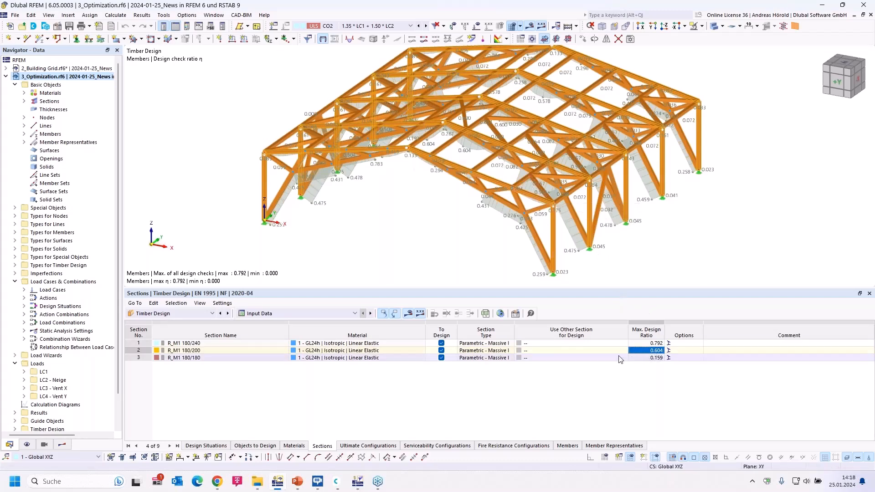
# Choose Optimize | Current Row | R_M1 as the design section for section 2 and enable its width b for optimization.
pyautogui.doubleClick(590, 351)
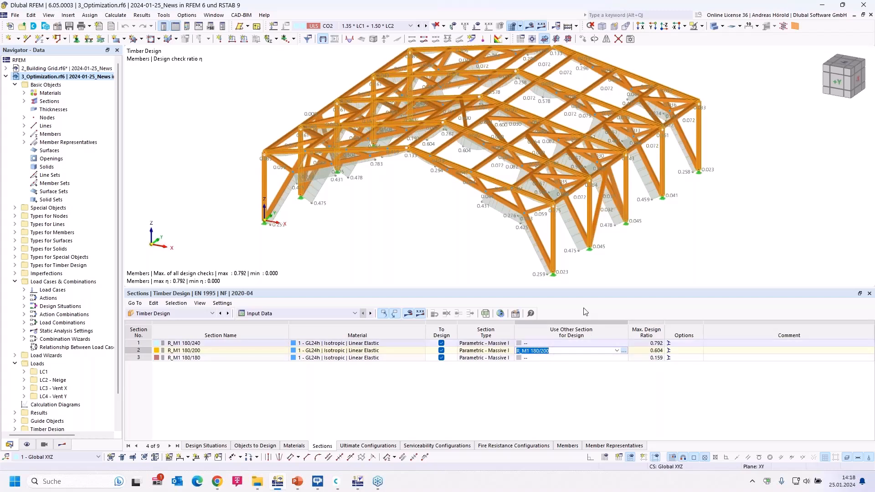
pyautogui.click(618, 352)
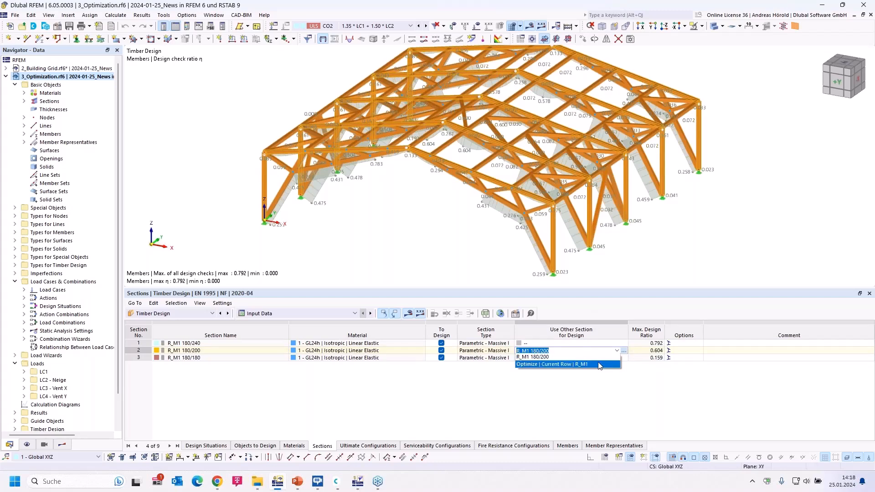
pyautogui.click(551, 365)
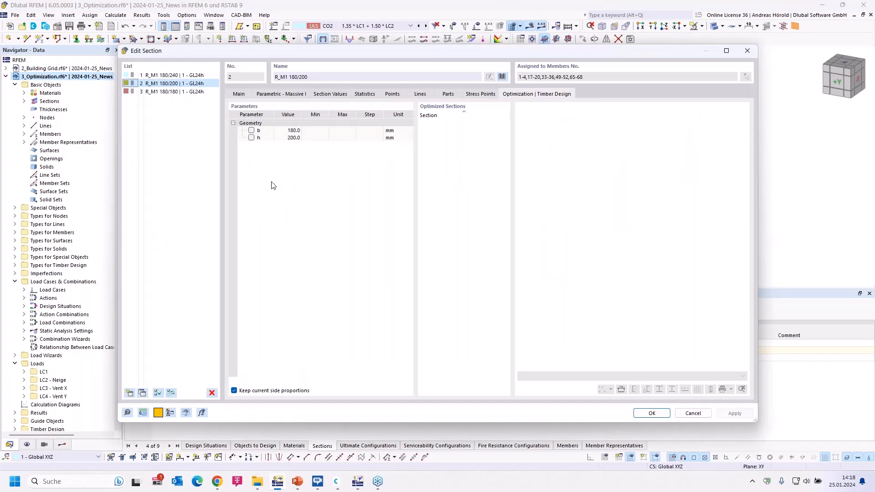
pyautogui.click(251, 130)
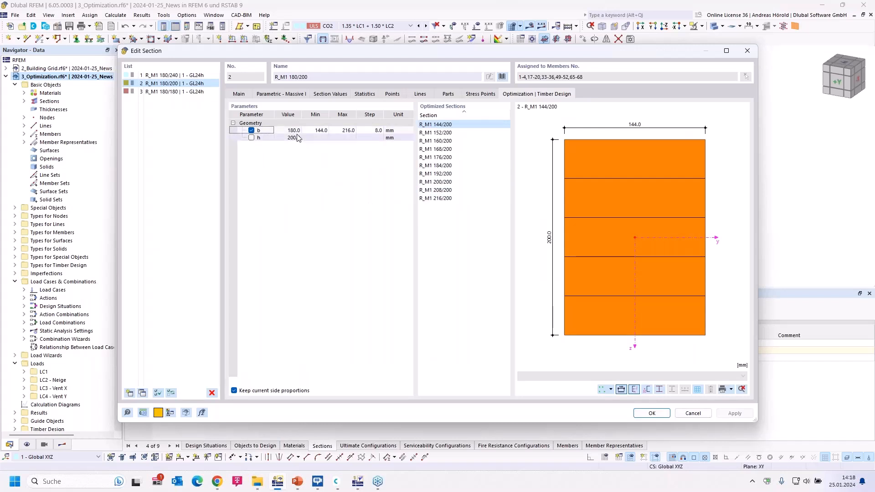
# Limit the optimized width b to a minimum of 100 mm and a maximum of 180 mm, with a 10 mm step.
pyautogui.click(321, 132)
pyautogui.click(322, 132)
pyautogui.write('100')
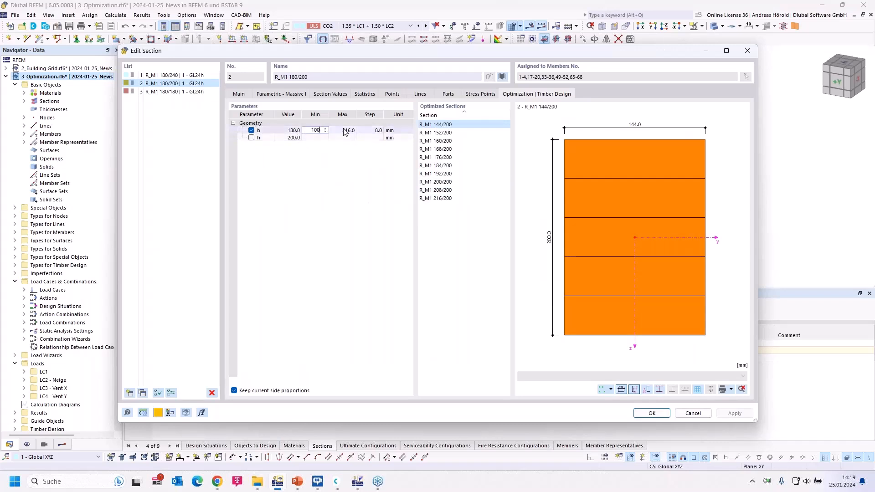
pyautogui.click(345, 130)
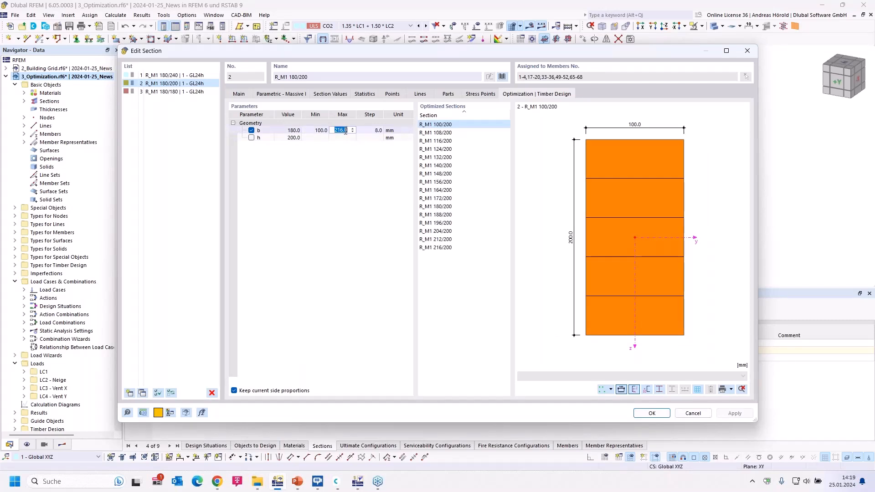
pyautogui.write('180')
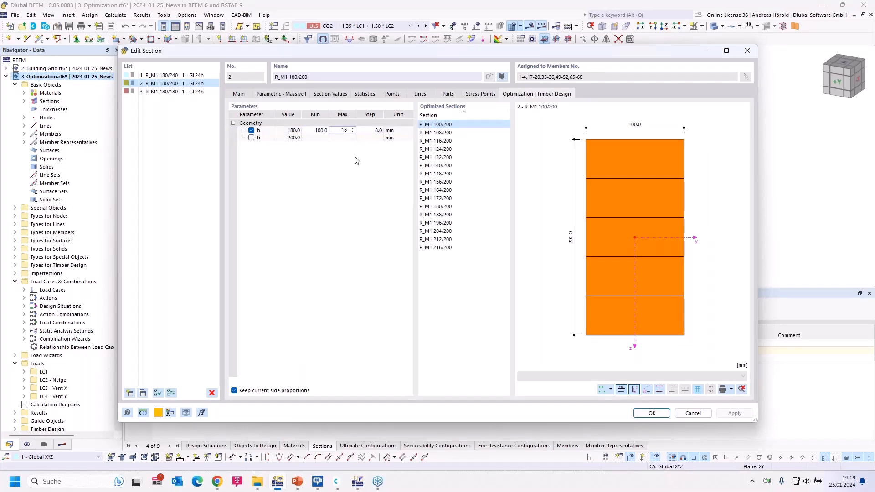
pyautogui.click(374, 131)
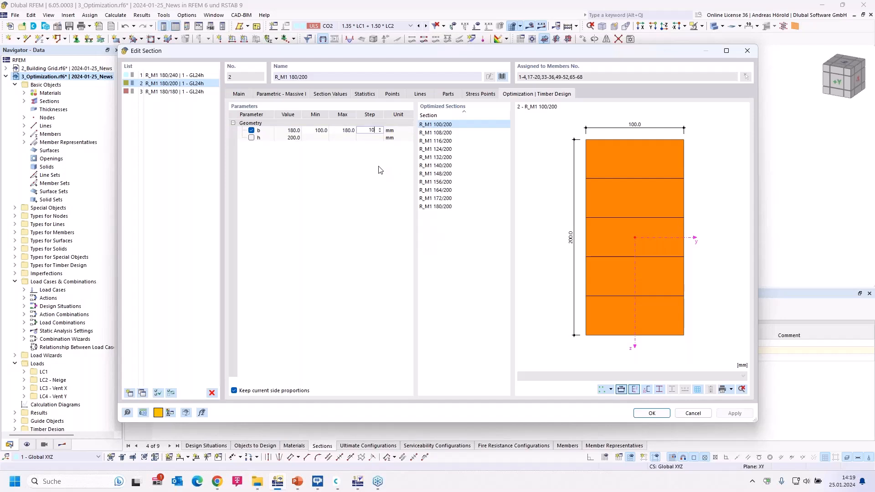
pyautogui.press('Return')
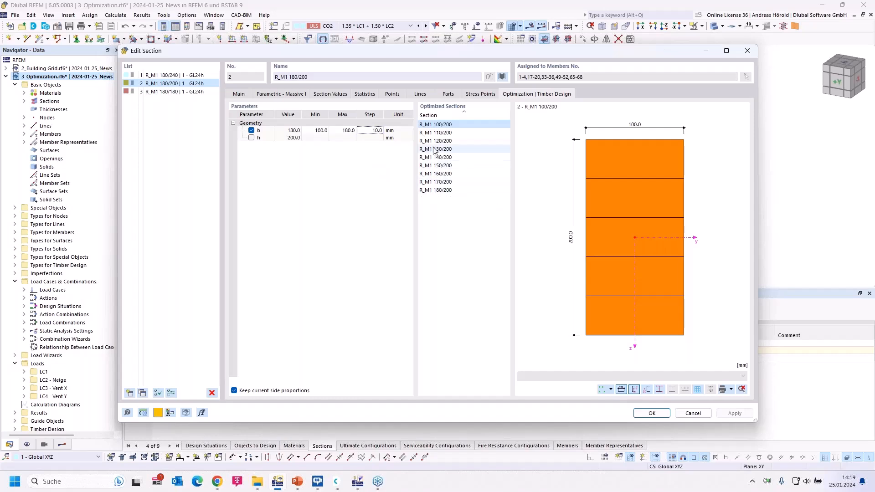
# Preview the candidate sections from R_M1 110/200 to R_M1 150/200 and accept the optimization settings.
pyautogui.click(439, 132)
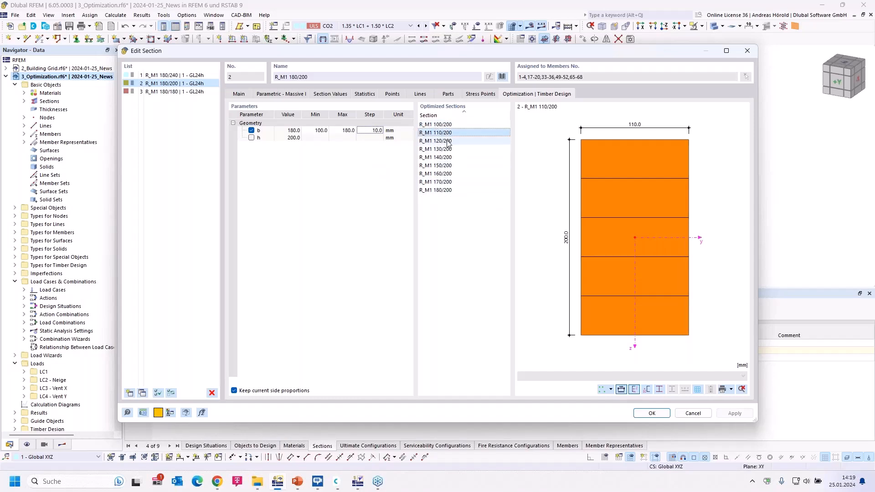
pyautogui.click(448, 141)
pyautogui.click(449, 149)
pyautogui.click(449, 157)
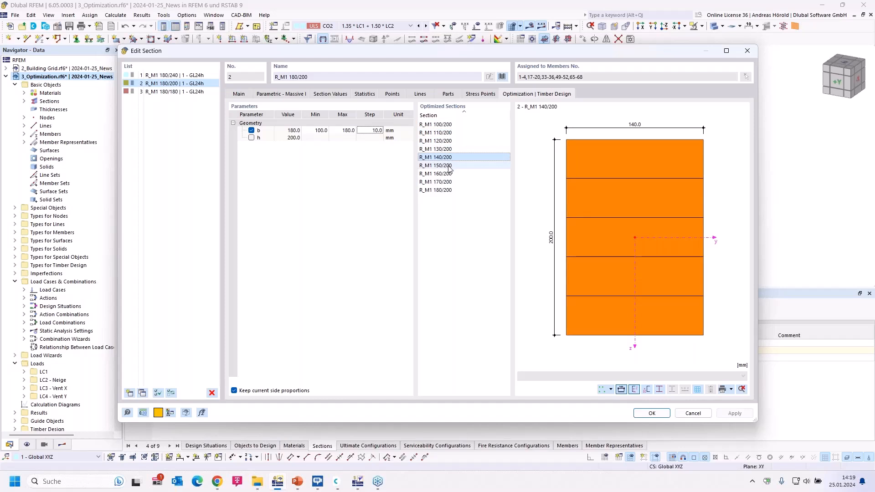
pyautogui.click(449, 166)
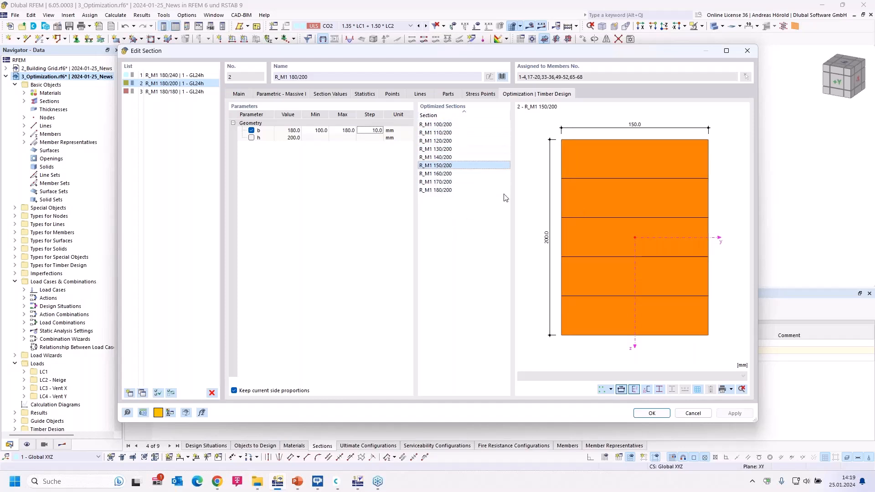
pyautogui.click(652, 414)
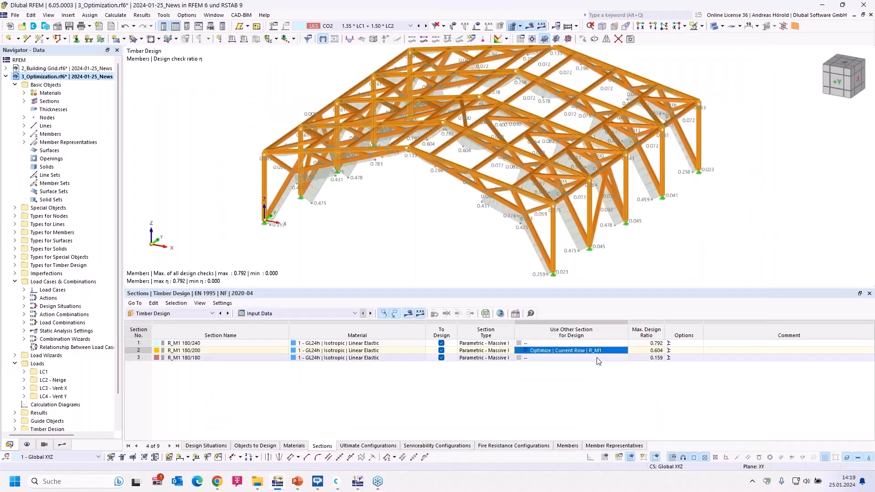
# Run the Timber Design calculation and return to the input data of the sections.
pyautogui.click(577, 27)
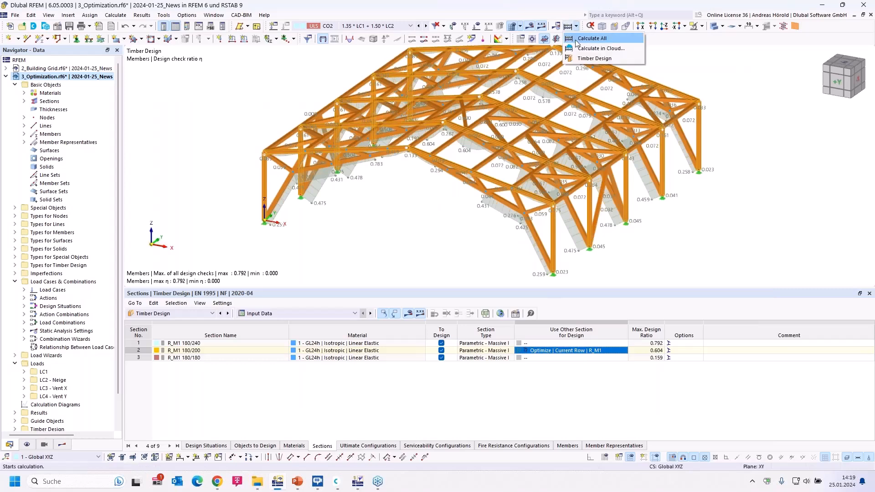
pyautogui.click(589, 58)
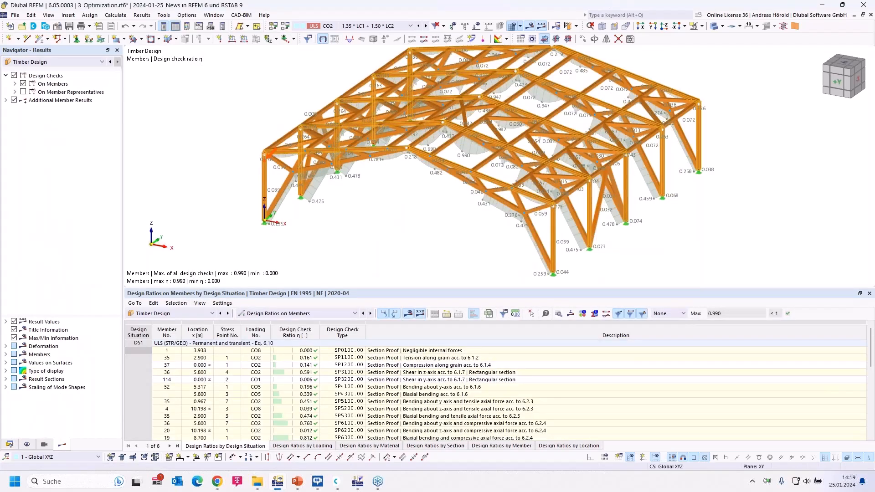
pyautogui.click(300, 314)
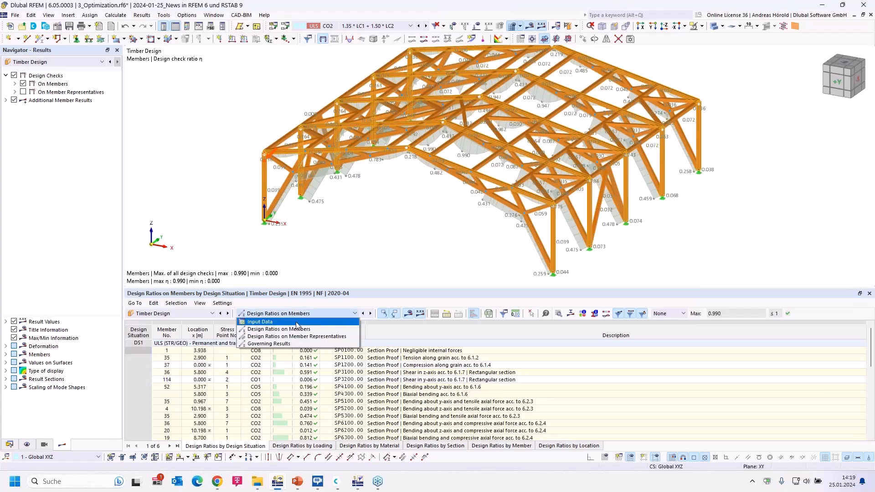
pyautogui.click(296, 322)
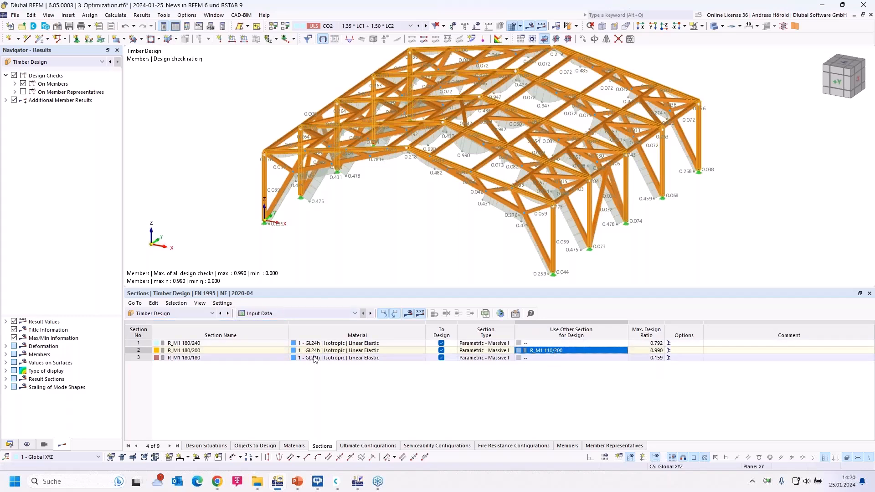
# Use the optimized section R_M1 110/200 in the model for section 2, accepting the deletion of all results.
pyautogui.click(190, 351)
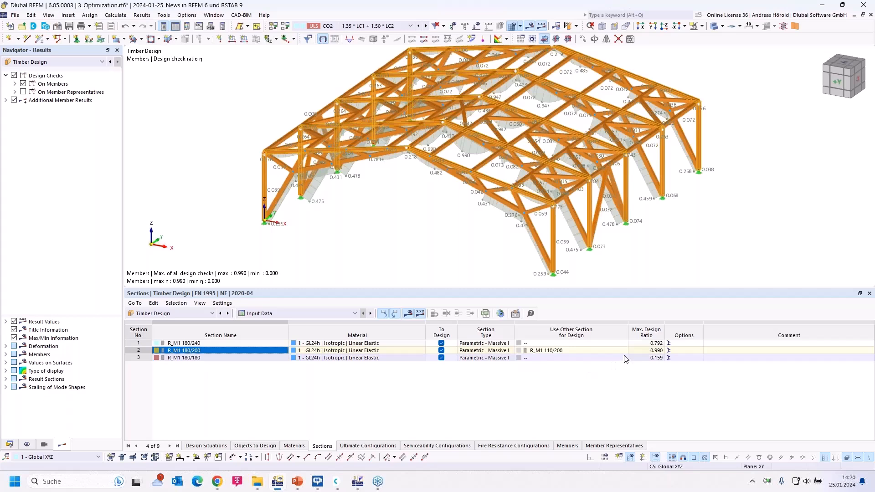
pyautogui.click(589, 351)
pyautogui.rightClick(591, 351)
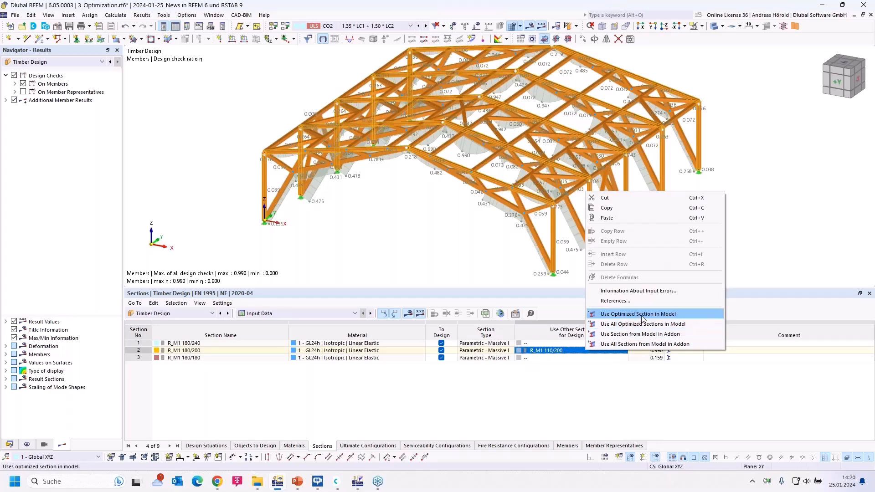
pyautogui.click(661, 315)
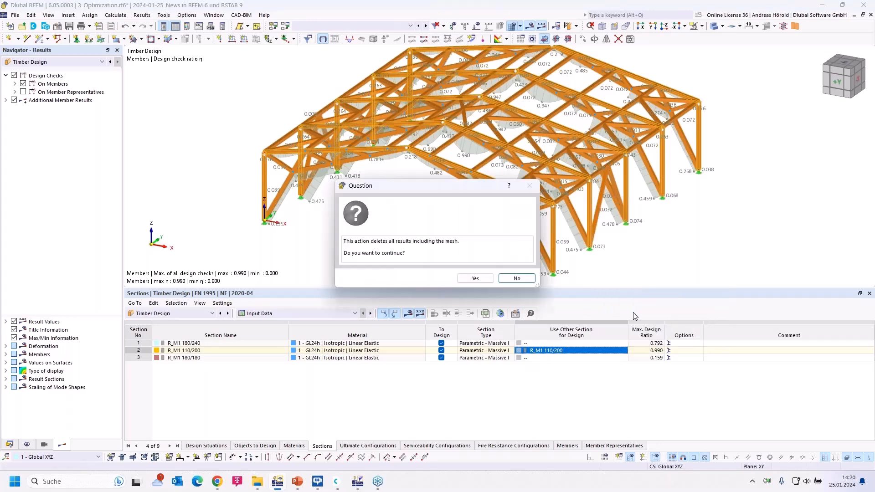
pyautogui.click(474, 279)
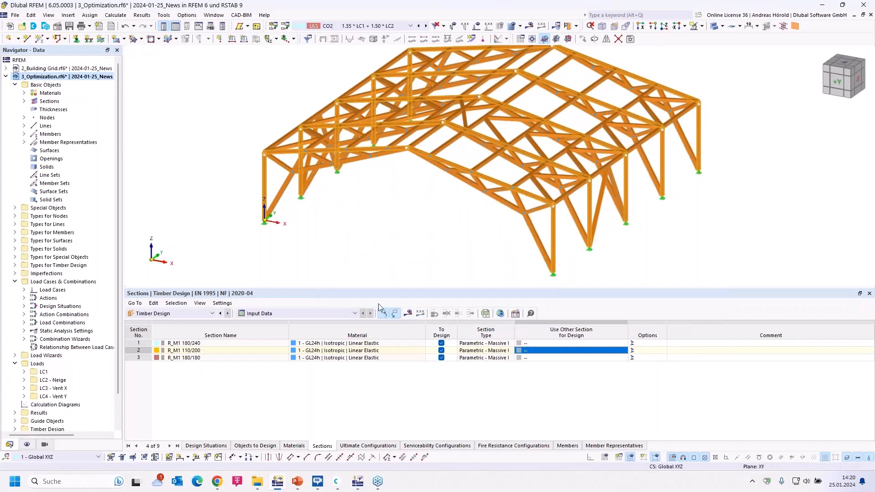
# Recalculate the timber design with the adopted section and display the sections' input data with maximum design ratios.
pyautogui.click(410, 314)
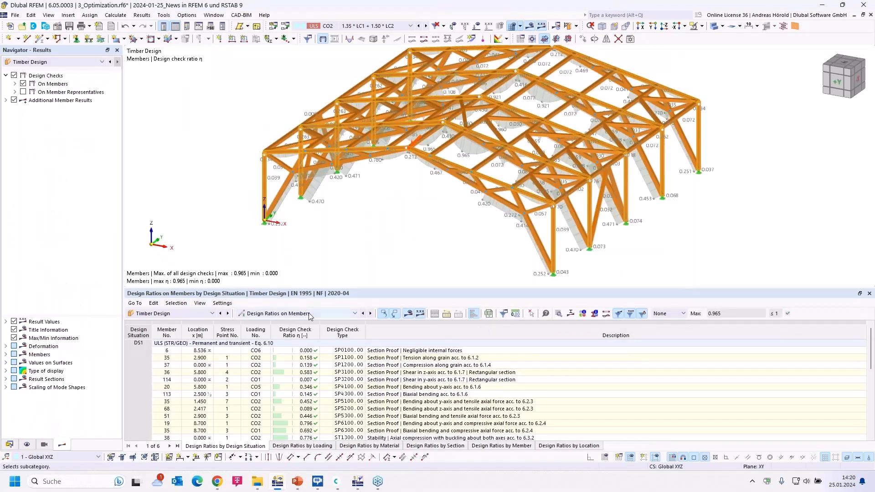
pyautogui.click(307, 314)
pyautogui.click(305, 322)
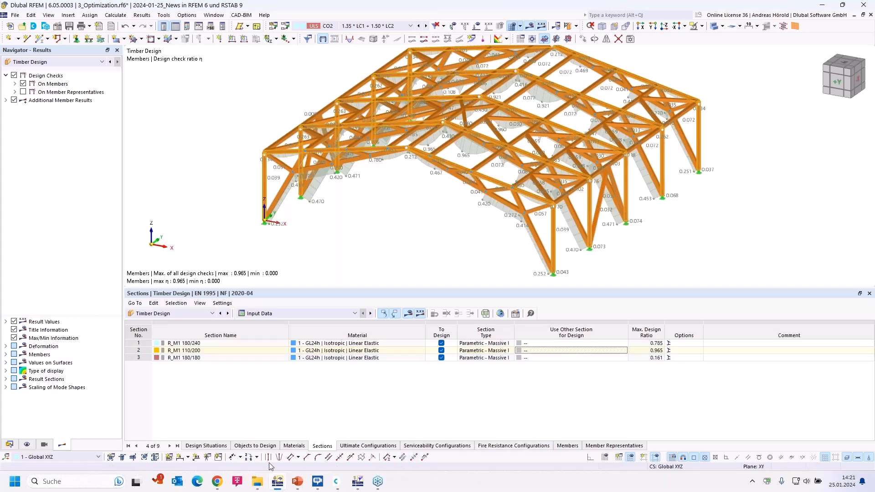
# Switch to the PowerPoint slide show with the Optimization of Cross-Sections feature.
pyautogui.click(292, 482)
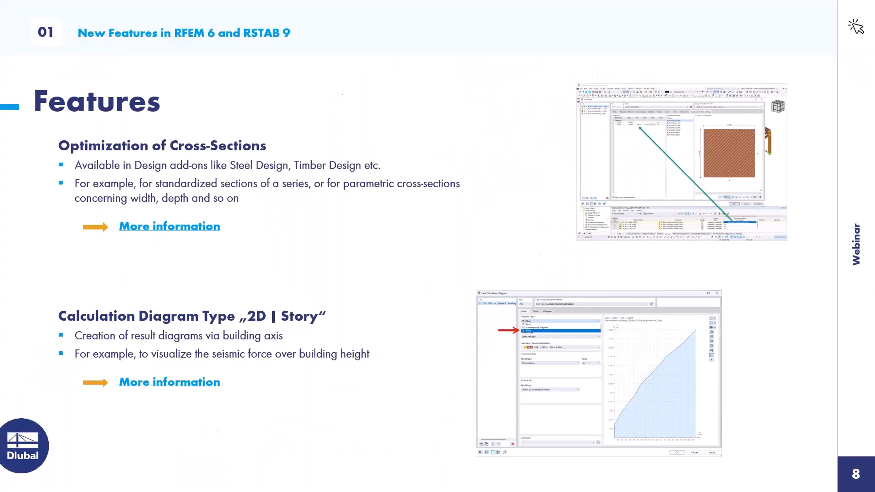
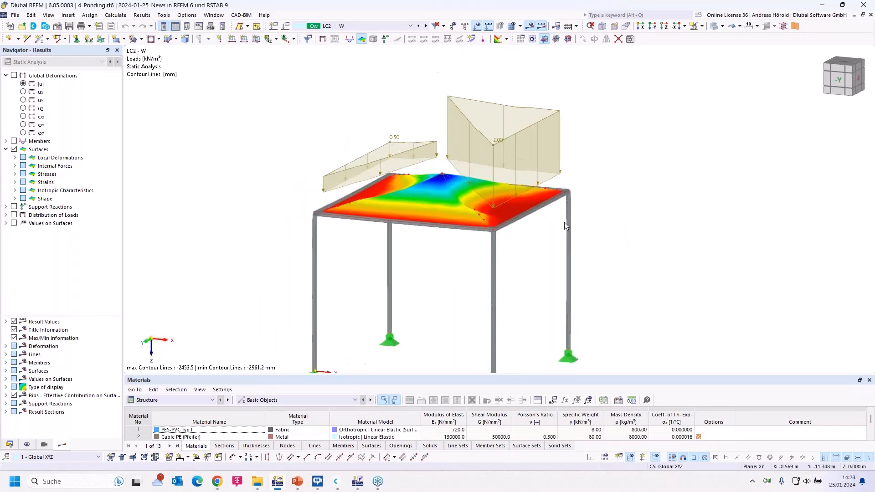
# Show load case LC3 - Pond 1 and examine the load type and parameters of its surface set ponding load.
pyautogui.moveTo(551, 235); pyautogui.dragTo(552, 195, button='middle')
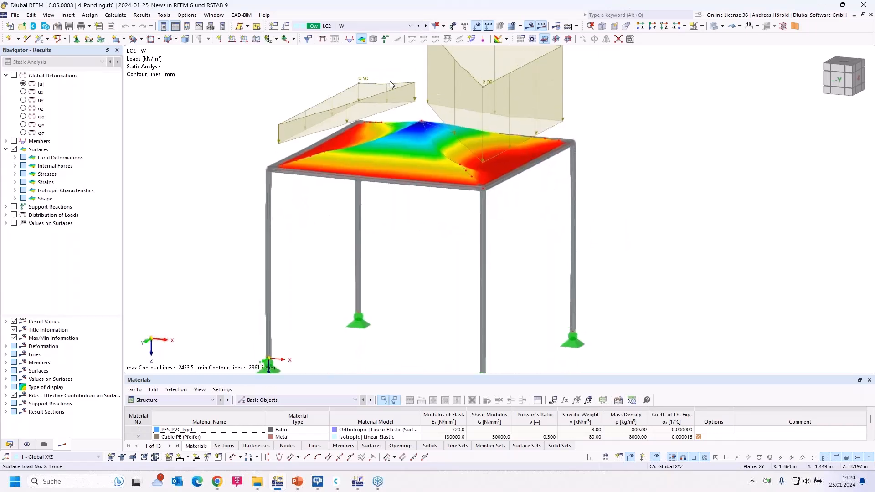
pyautogui.click(426, 26)
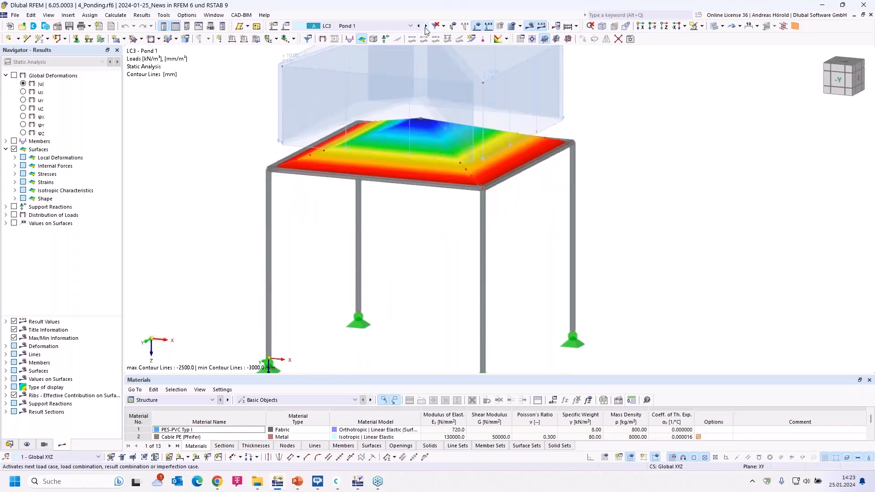
pyautogui.moveTo(618, 122); pyautogui.dragTo(610, 173, button='middle')
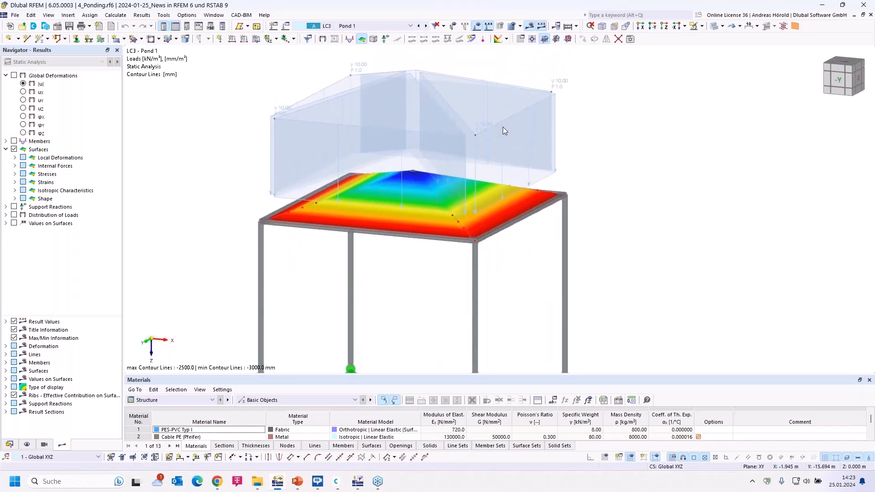
pyautogui.doubleClick(464, 79)
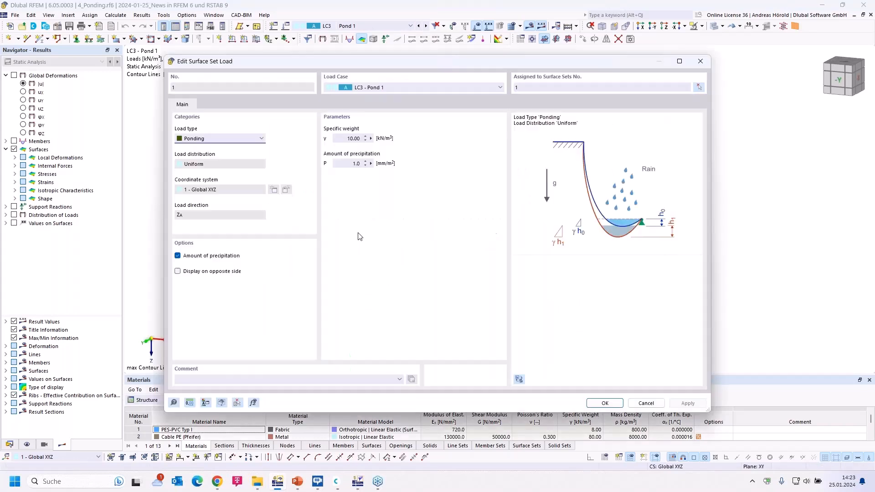
pyautogui.click(207, 140)
pyautogui.click(207, 139)
pyautogui.click(603, 404)
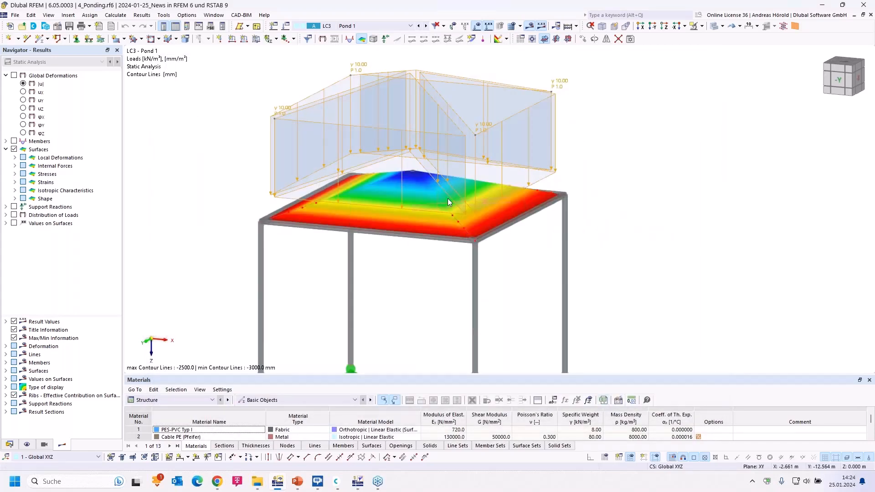
# Show load case LC4 - Pond 2 and check the specific weight and precipitation amount of its ponding load.
pyautogui.click(426, 27)
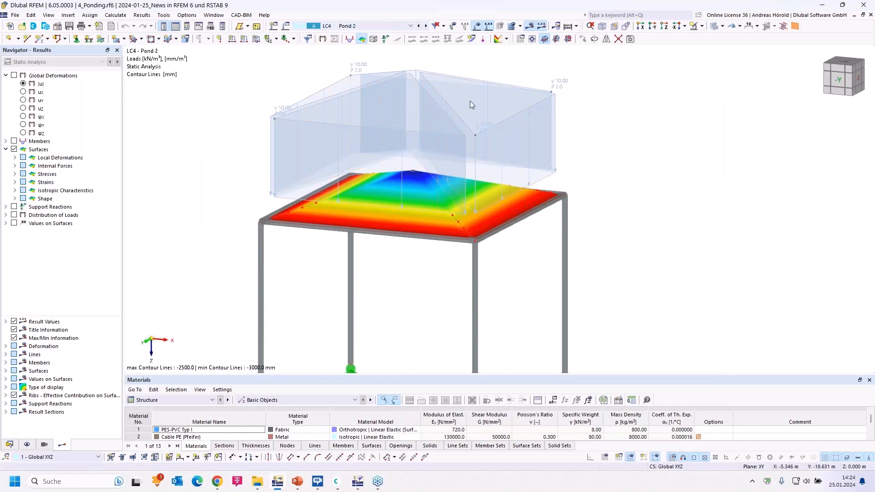
pyautogui.doubleClick(491, 83)
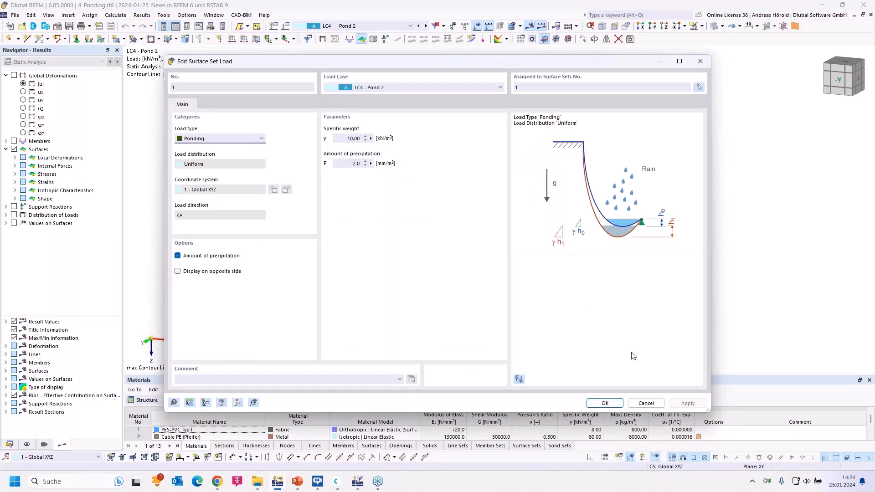
pyautogui.click(645, 403)
# Show load case LC5 - Pond full, check its ponding load parameters, and look at the membrane roof from the side.
pyautogui.click(426, 26)
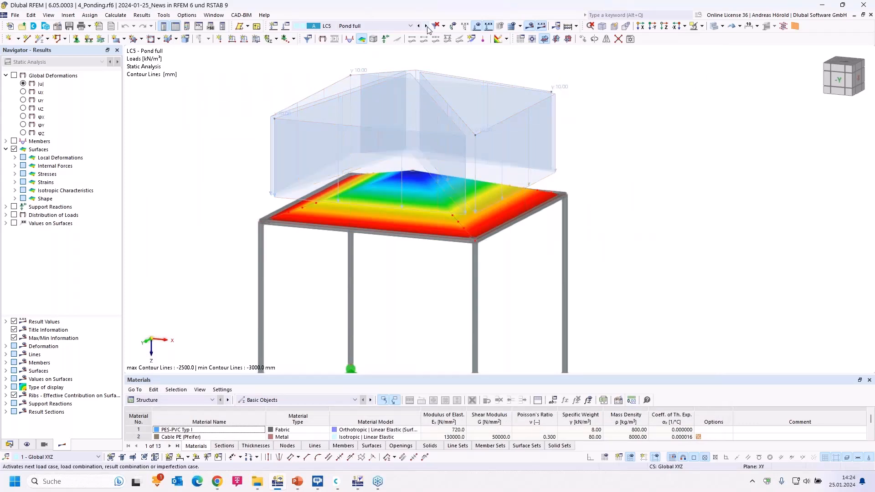
pyautogui.doubleClick(466, 80)
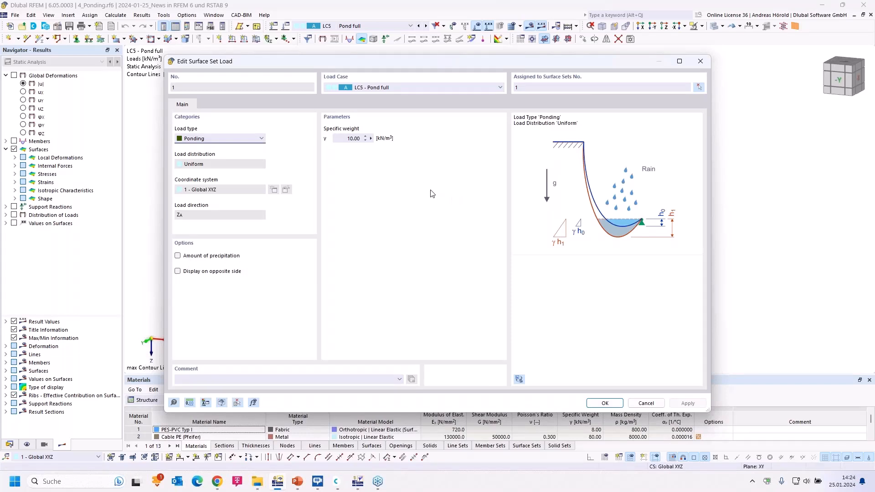
pyautogui.click(701, 62)
pyautogui.keyDown('ctrl'); pyautogui.moveTo(605, 210); pyautogui.dragTo(641, 186, button='middle'); pyautogui.keyUp('ctrl')
pyautogui.scroll(3, 641, 186)
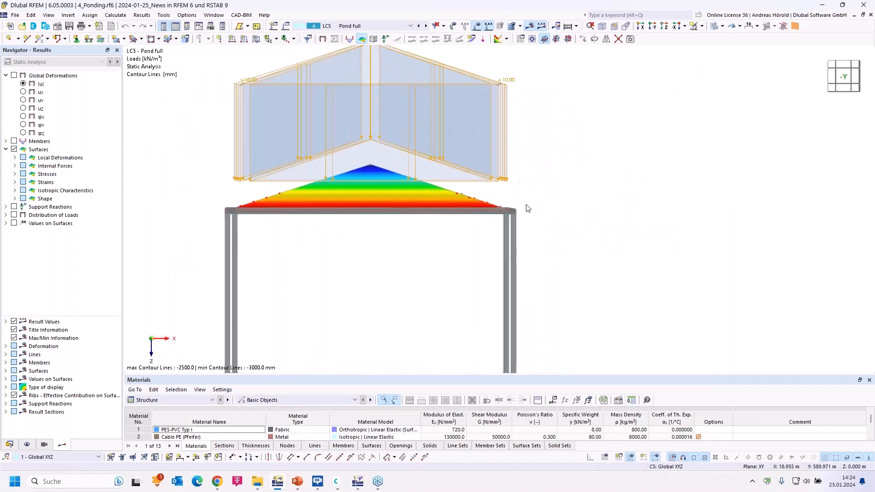
# Look at the membrane roof from an oblique angle and show load case LC2 - W.
pyautogui.moveTo(614, 208); pyautogui.dragTo(562, 250)
pyautogui.keyDown('ctrl'); pyautogui.moveTo(587, 238); pyautogui.dragTo(562, 256, button='middle'); pyautogui.keyUp('ctrl')
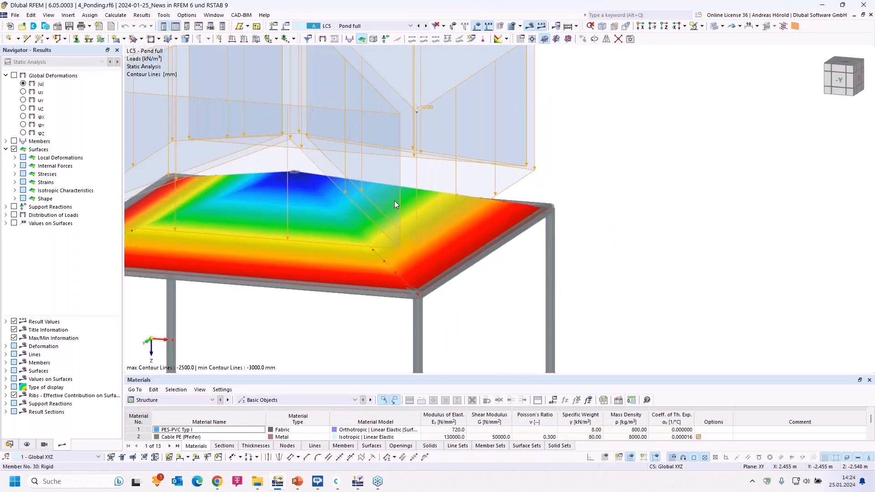
pyautogui.click(377, 27)
pyautogui.click(370, 41)
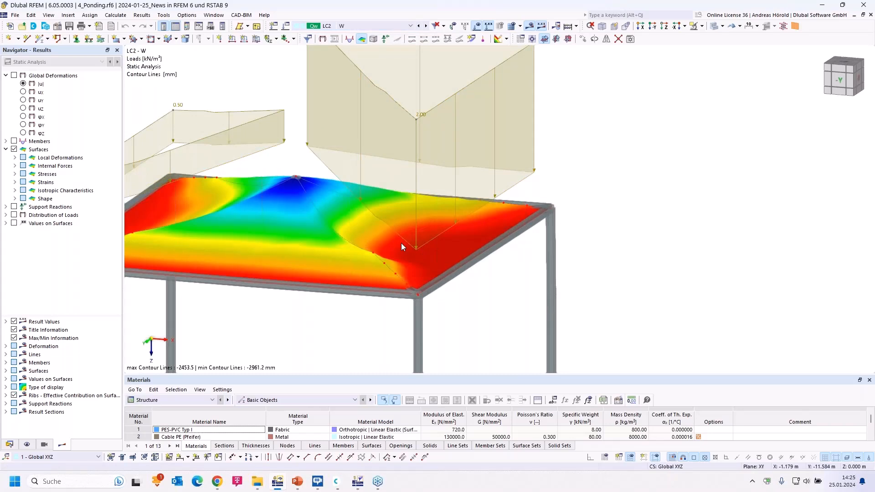
# Show load combination CO2 - LC1 + LC2 + LC3 and view the whole membrane roof with its contour lines.
pyautogui.click(401, 26)
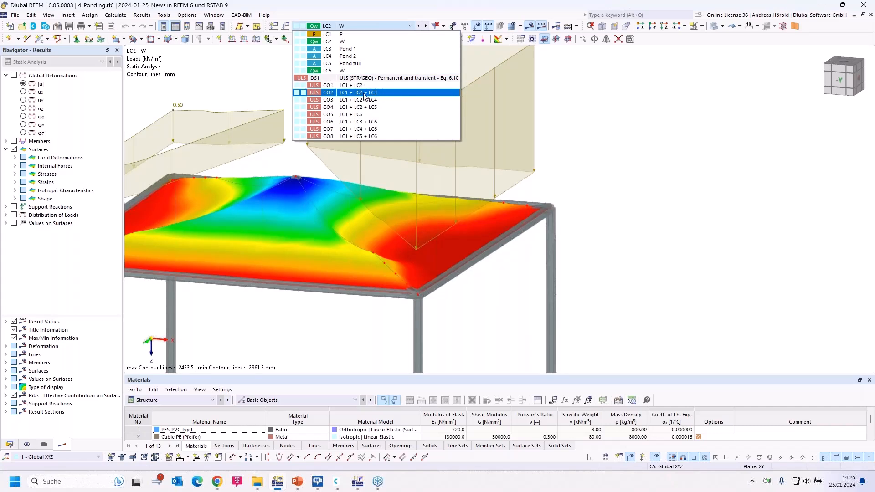
pyautogui.click(394, 94)
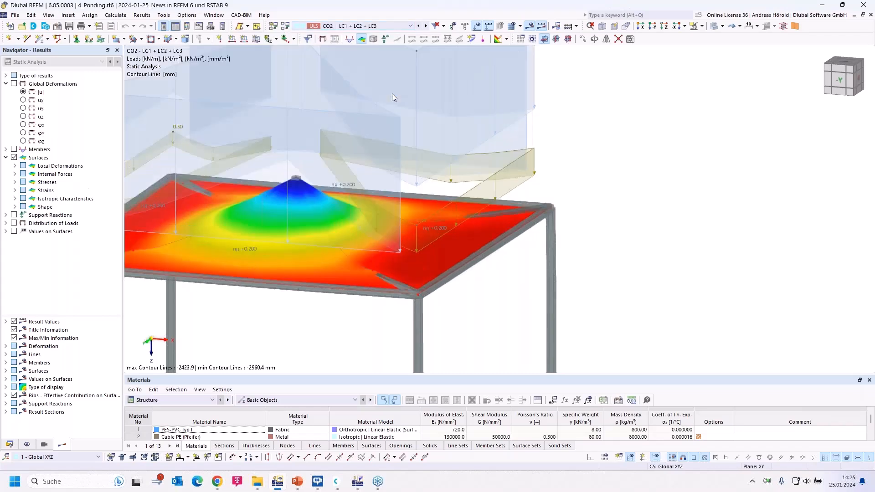
pyautogui.scroll(-2, 512, 206)
pyautogui.scroll(1, 512, 206)
pyautogui.moveTo(512, 207); pyautogui.dragTo(556, 187, button='middle')
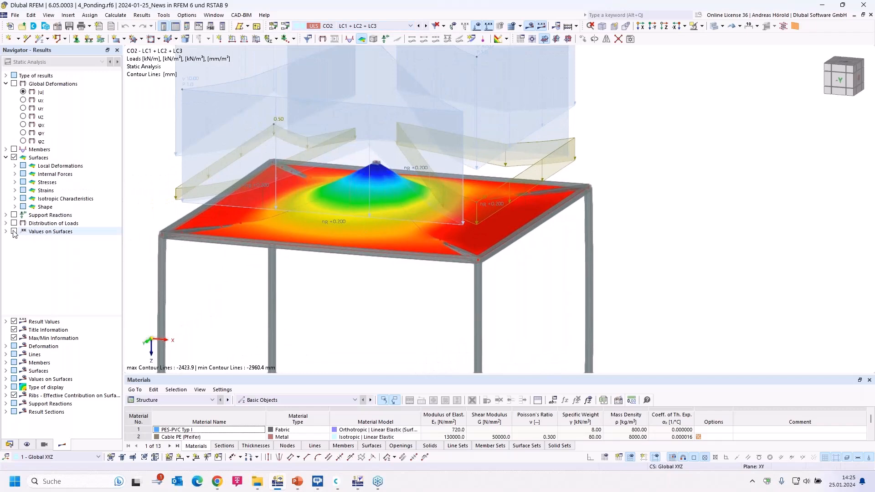
# Display the surface shape results for Water Depth, followed by Water Level, on the membrane roof.
pyautogui.click(15, 207)
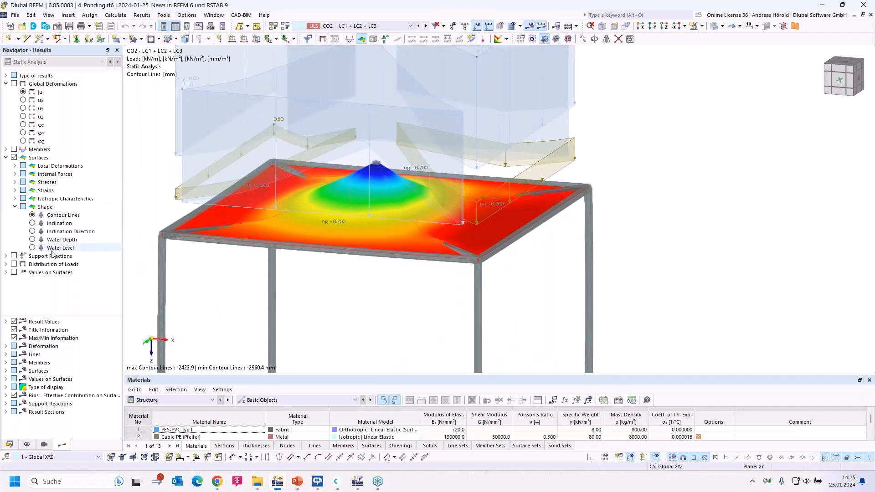
pyautogui.click(32, 241)
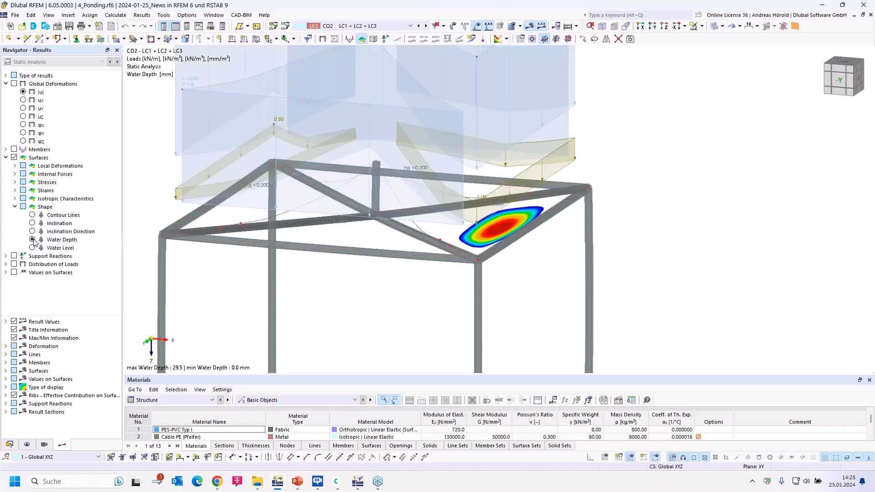
pyautogui.click(32, 247)
pyautogui.keyDown('ctrl'); pyautogui.moveTo(600, 301); pyautogui.dragTo(637, 277, button='middle'); pyautogui.keyUp('ctrl')
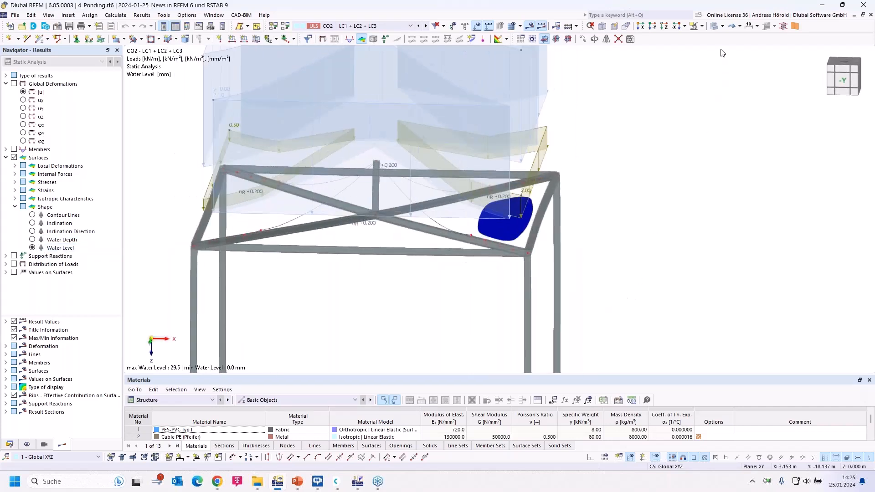
# Show the model as a wireframe and compare the pond's water level in load combinations CO3 and CO4.
pyautogui.click(723, 27)
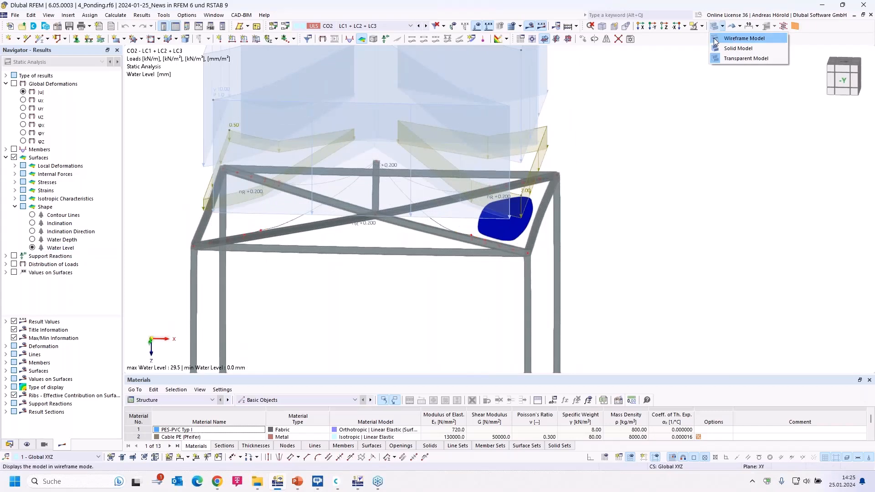
pyautogui.click(734, 39)
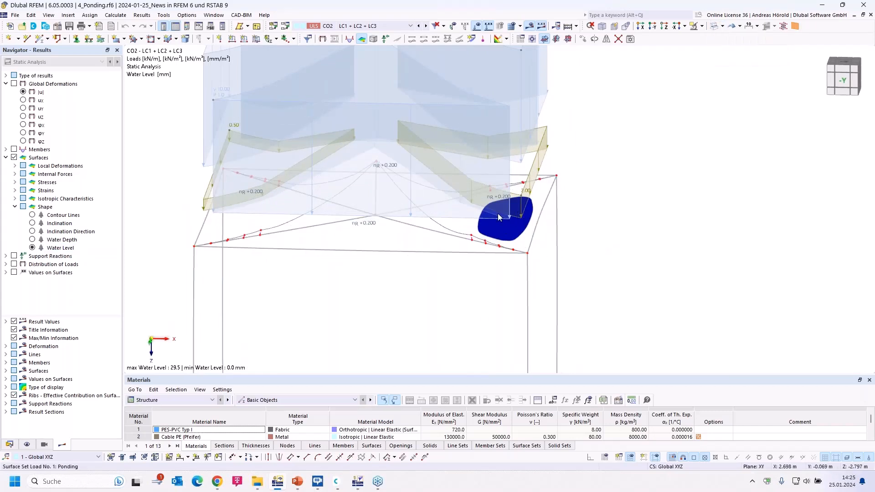
pyautogui.scroll(3, 503, 227)
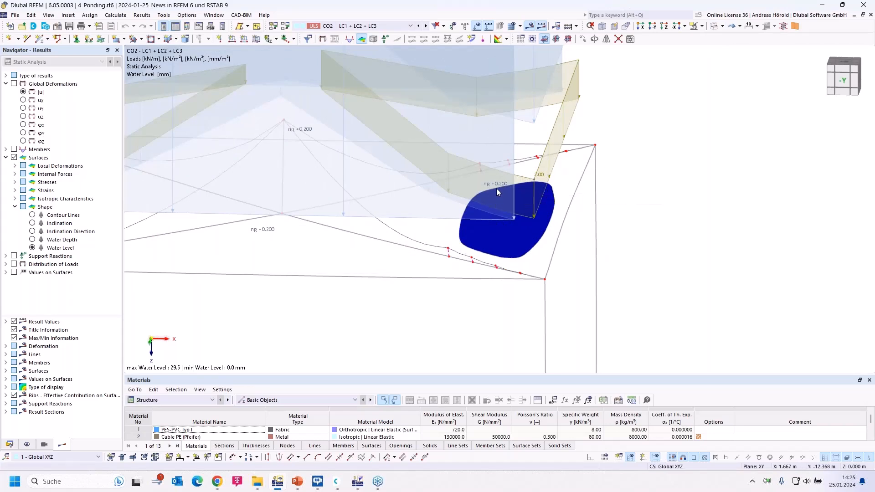
pyautogui.click(426, 26)
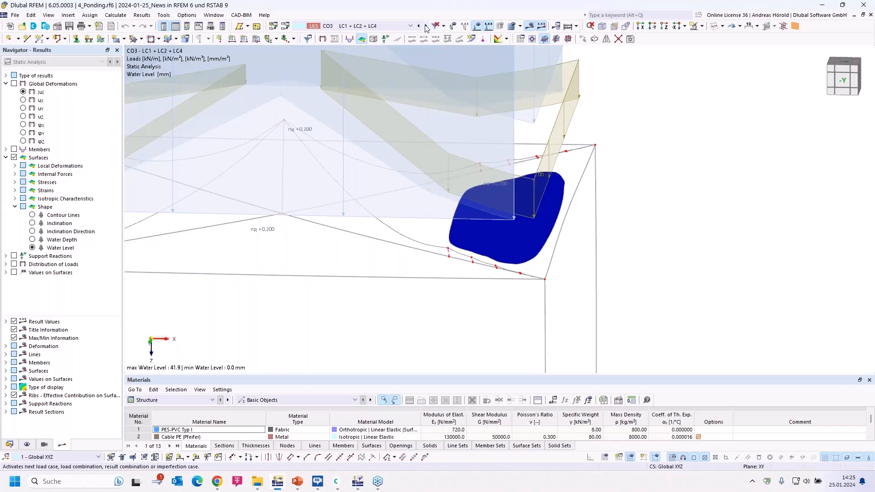
pyautogui.click(426, 26)
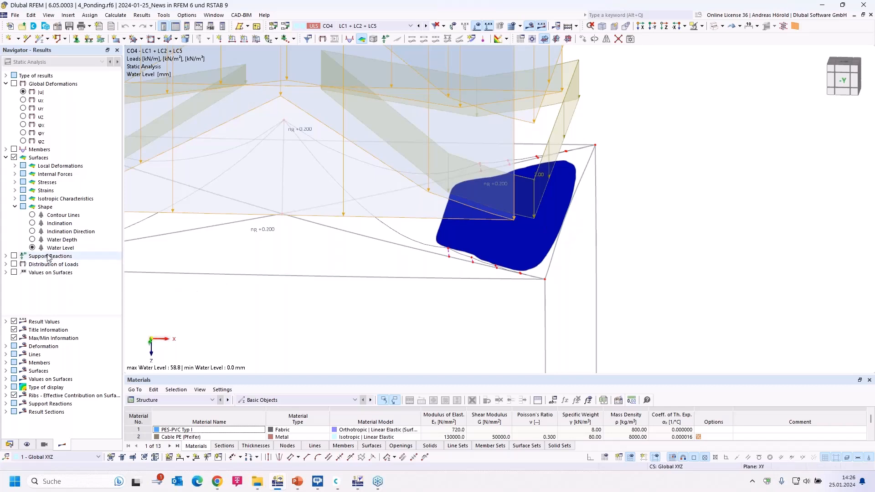
# Display the Water Depth results with their color scale and return from CO4 to load combination CO2.
pyautogui.click(33, 240)
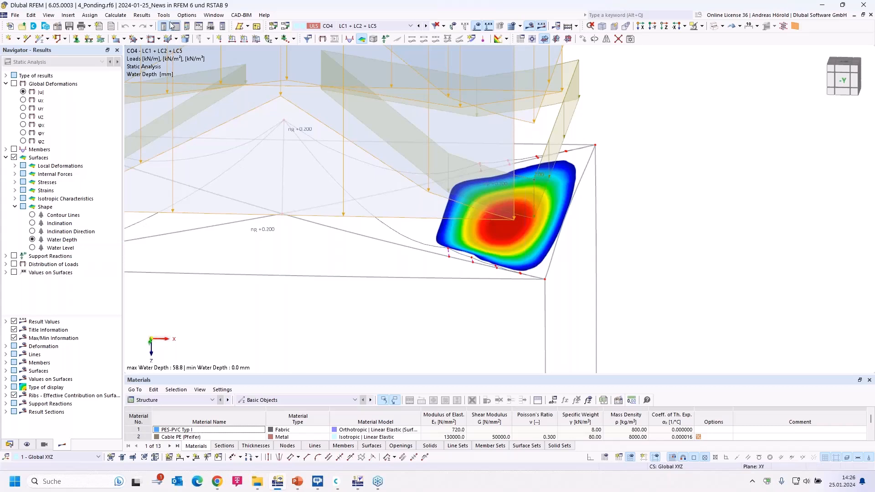
pyautogui.click(187, 27)
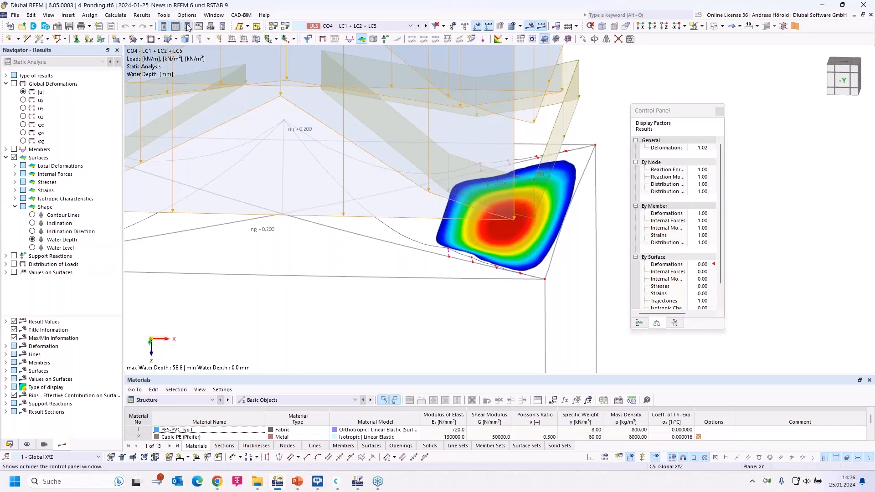
pyautogui.click(645, 324)
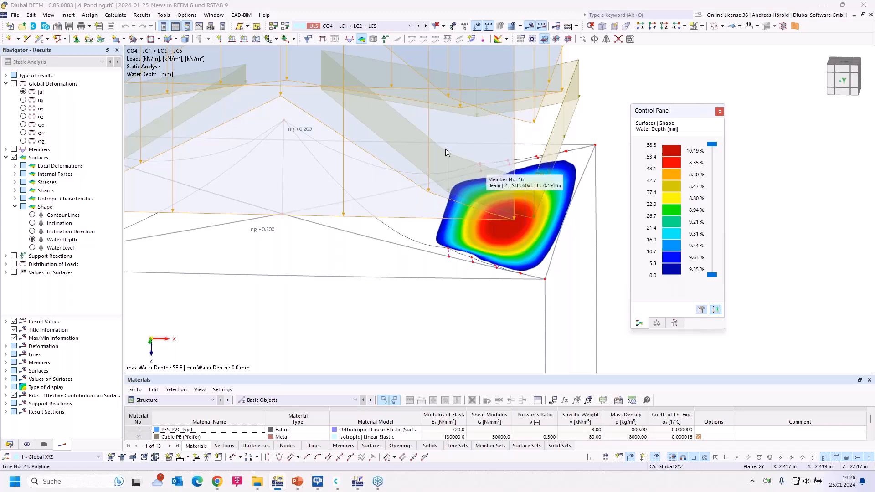
pyautogui.click(420, 26)
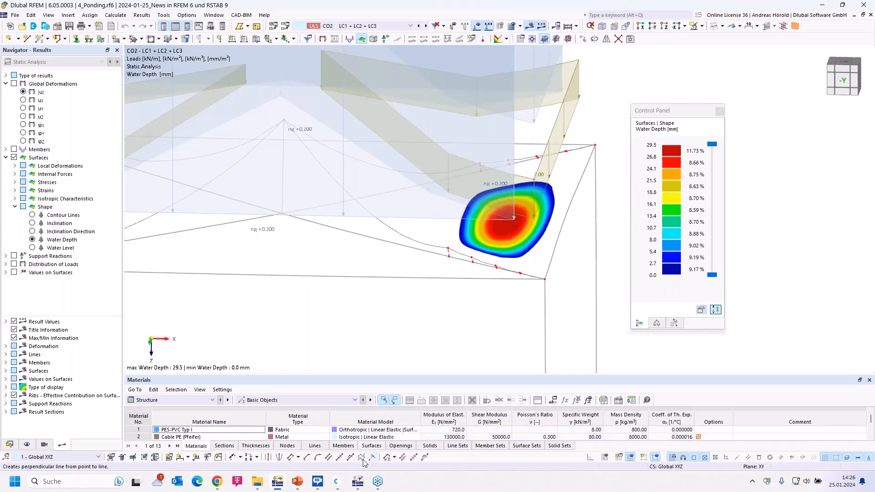
# Switch to the PowerPoint slide show with the Features slide on the Spring member type.
pyautogui.moveTo(297, 481)
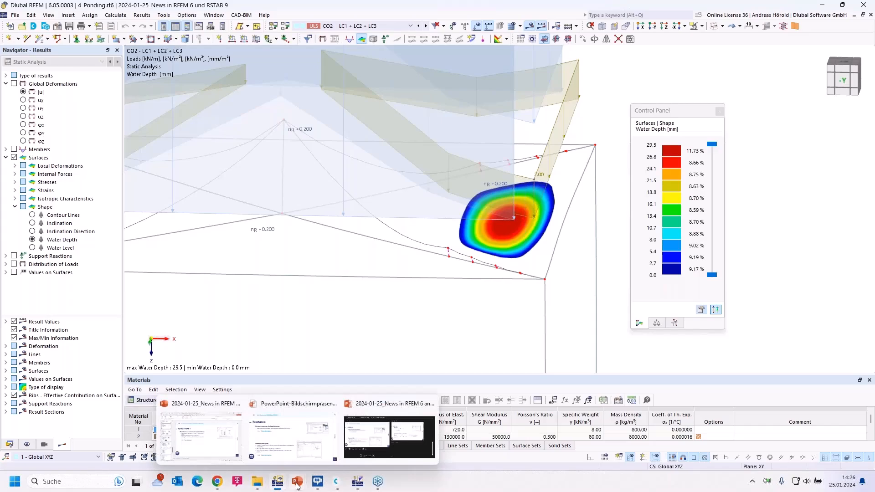
pyautogui.click(293, 438)
pyautogui.click(797, 355)
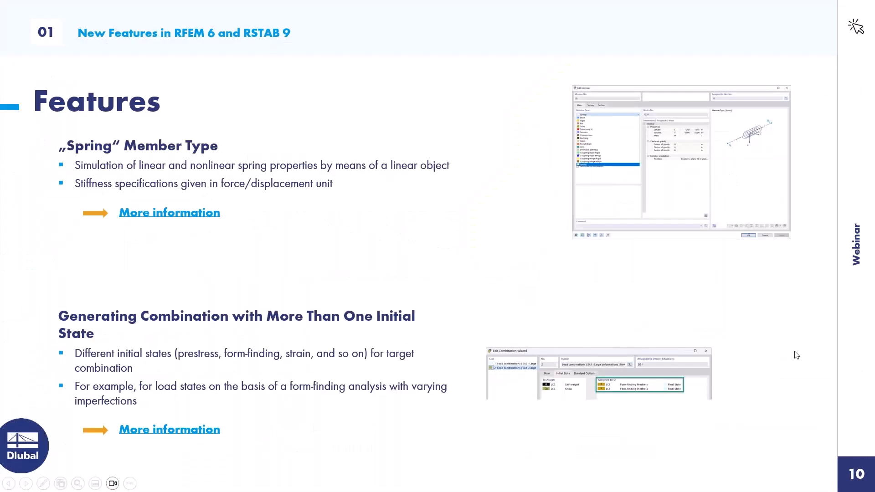
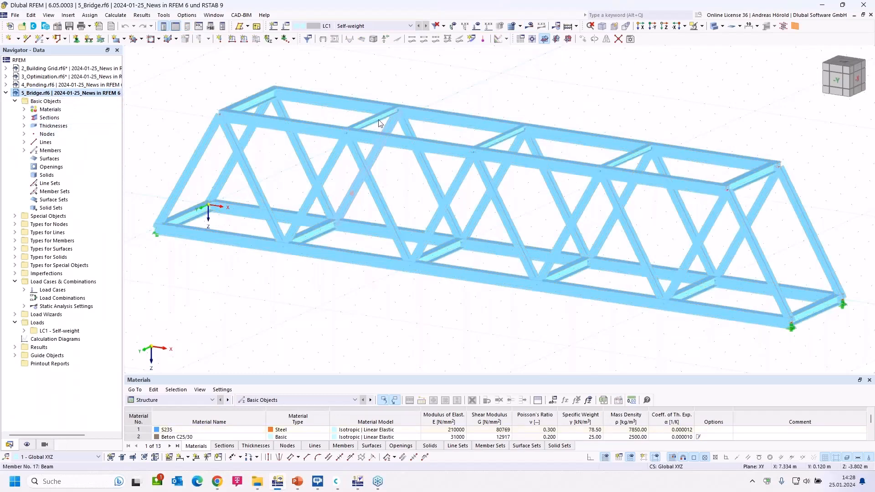
# Open section 4 - I 200/200/9/15/0/0/H of the bridge model for editing and send it to RSECTION for modification.
pyautogui.click(24, 118)
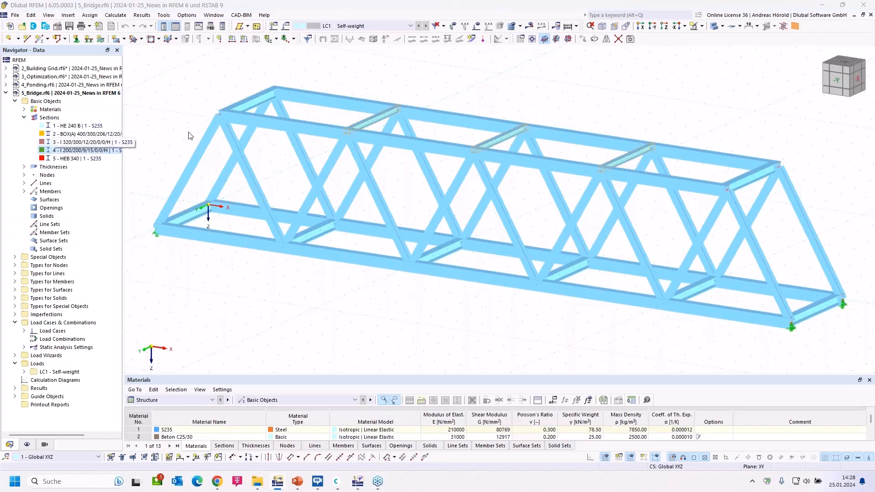
pyautogui.click(86, 150)
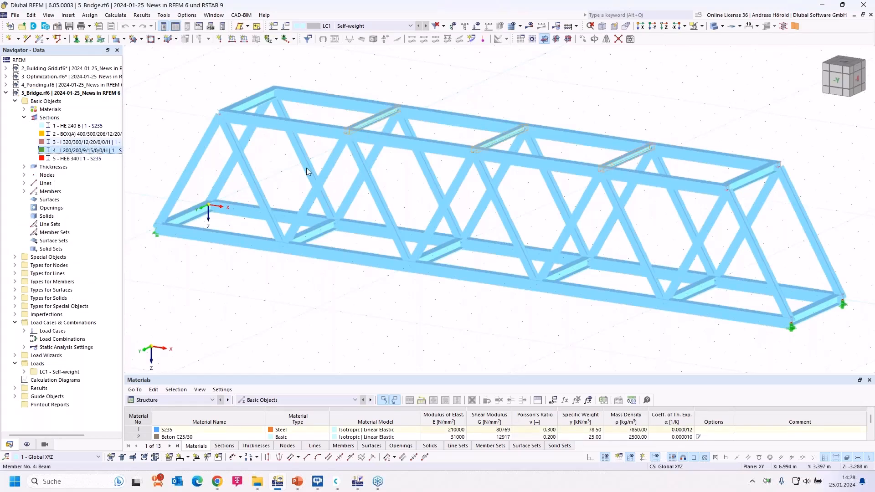
pyautogui.rightClick(98, 151)
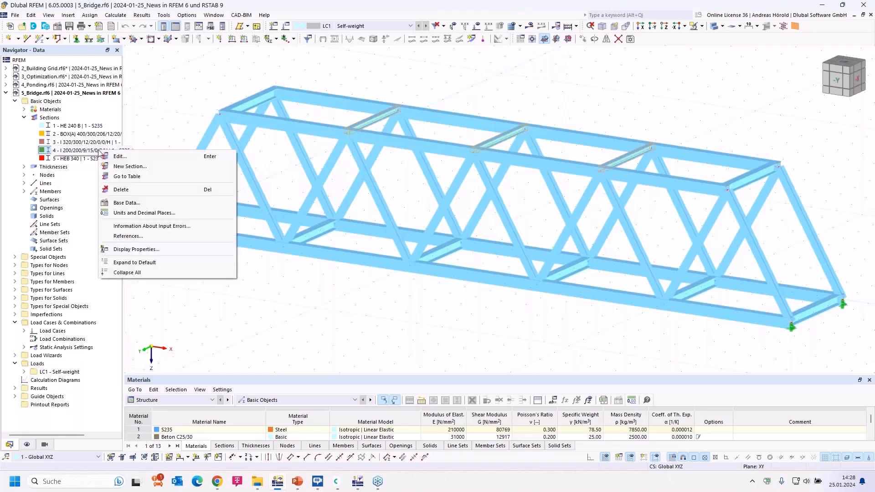
pyautogui.click(128, 158)
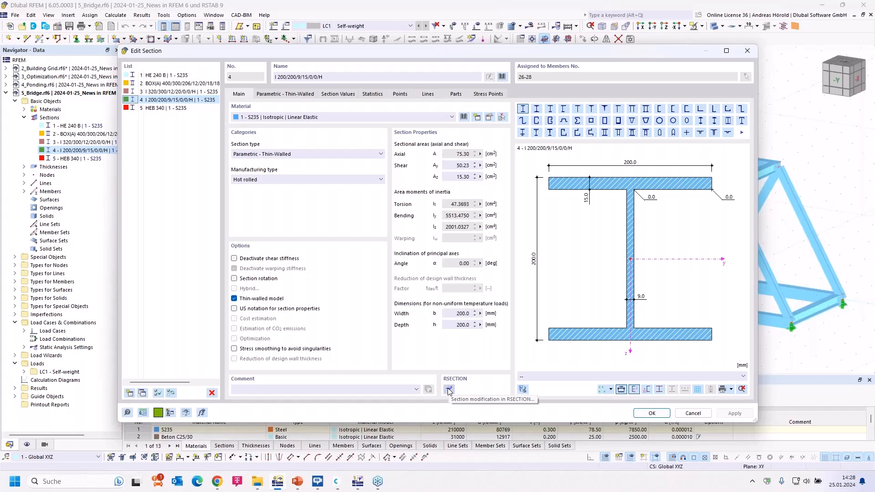
pyautogui.click(449, 390)
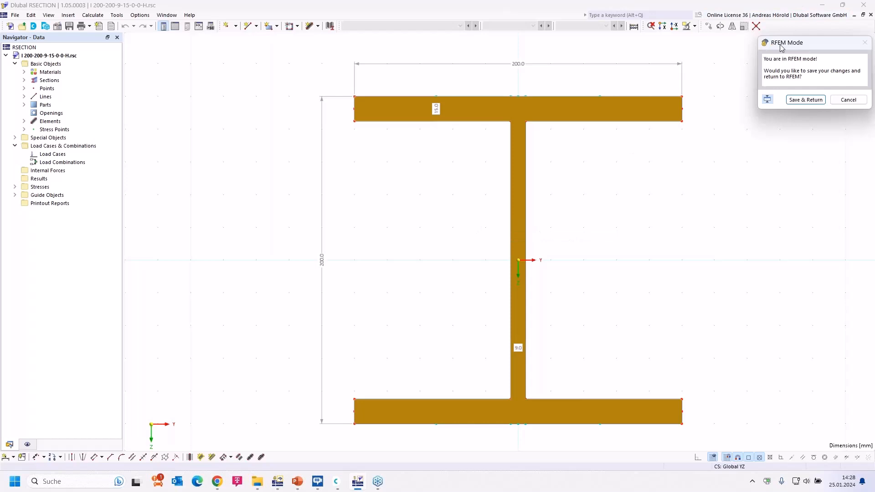
# Explode the I 200/200/9/15/0/0/H section into its individual elements in RSECTION.
pyautogui.click(686, 241)
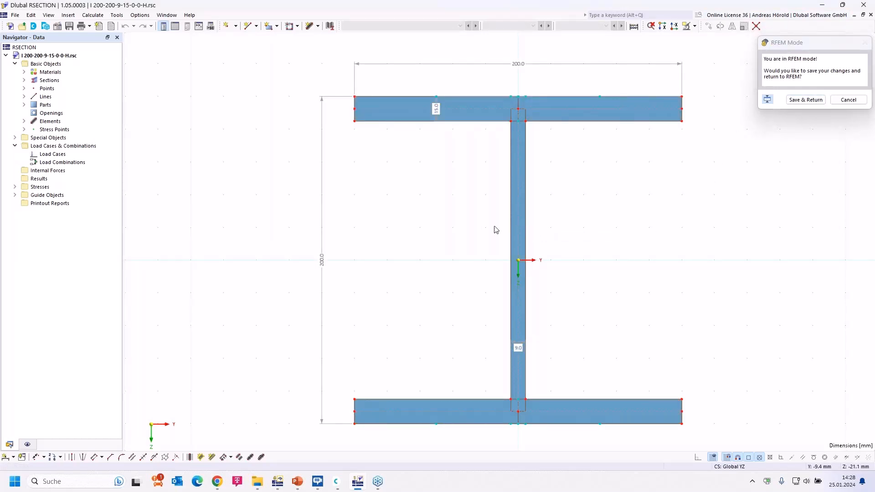
pyautogui.click(24, 80)
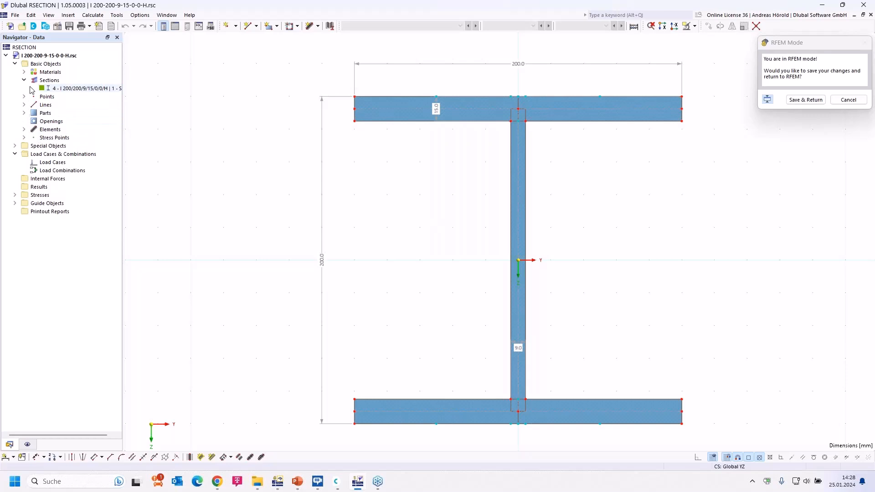
pyautogui.rightClick(78, 88)
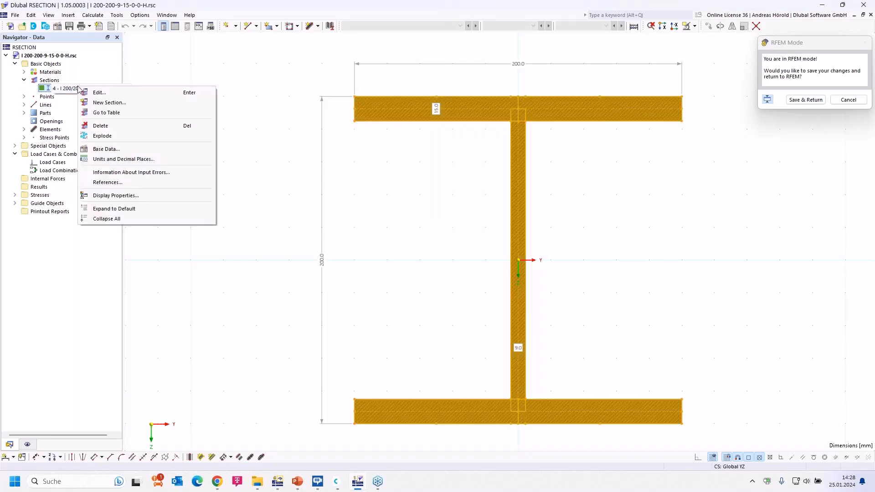
pyautogui.click(132, 136)
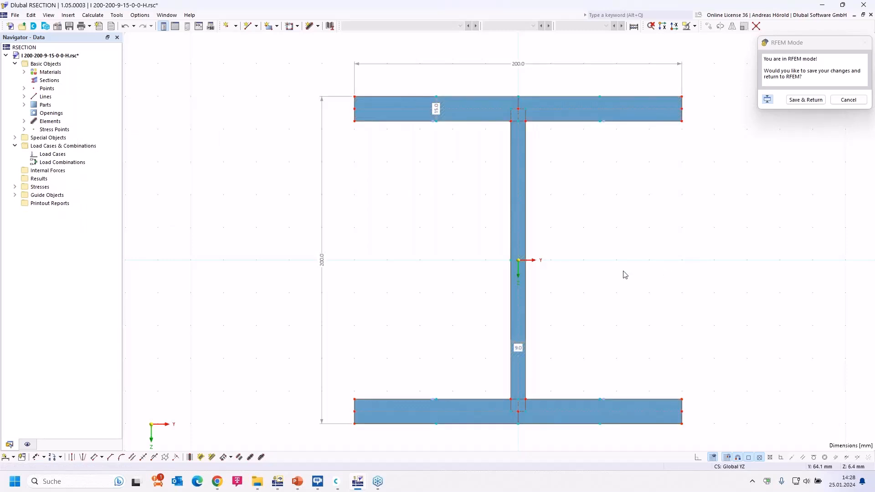
# Shorten the lower flange by moving its right-end points -30 mm in the Y direction.
pyautogui.moveTo(667, 437); pyautogui.dragTo(710, 385)
pyautogui.click(708, 26)
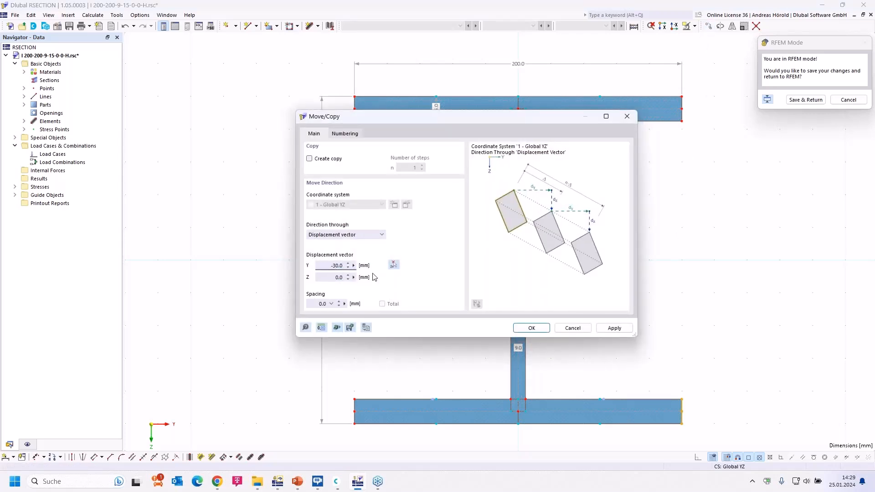
pyautogui.click(528, 328)
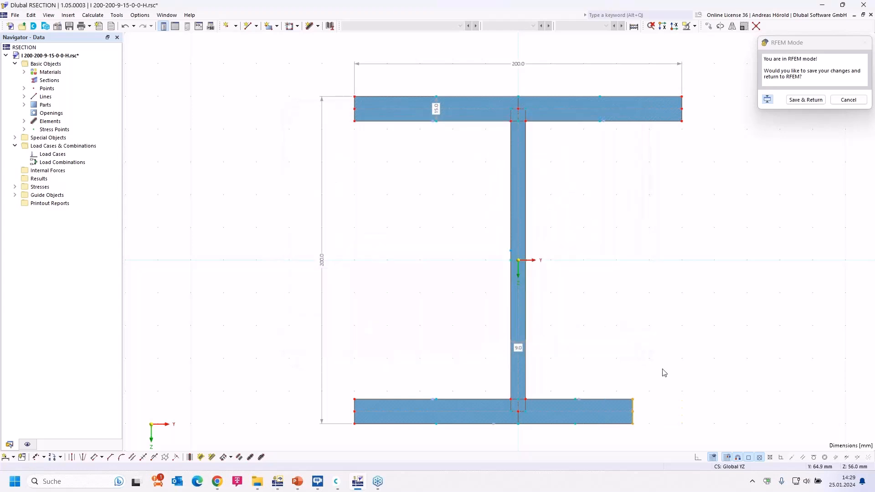
pyautogui.click(673, 382)
# Add a 10 mm thick single-line element from the lower flange's bottom right corner, offset Y 0 and Z -40 mm from the last entered point.
pyautogui.click(309, 26)
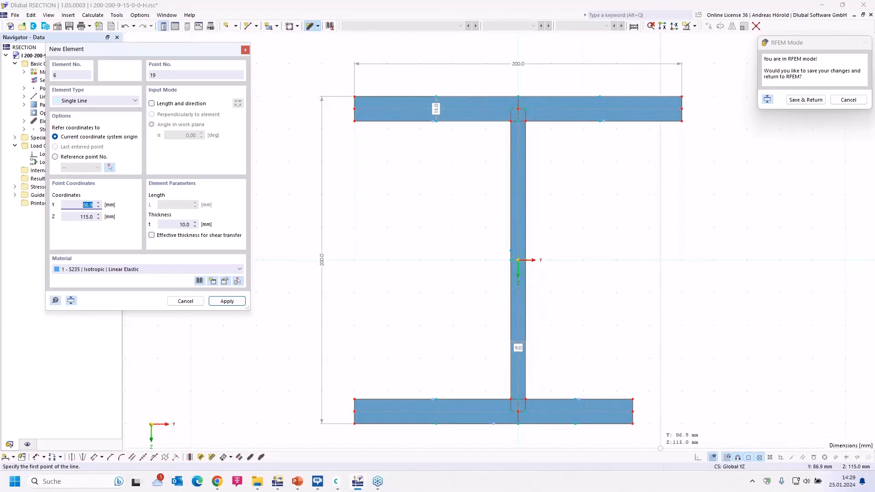
pyautogui.click(633, 424)
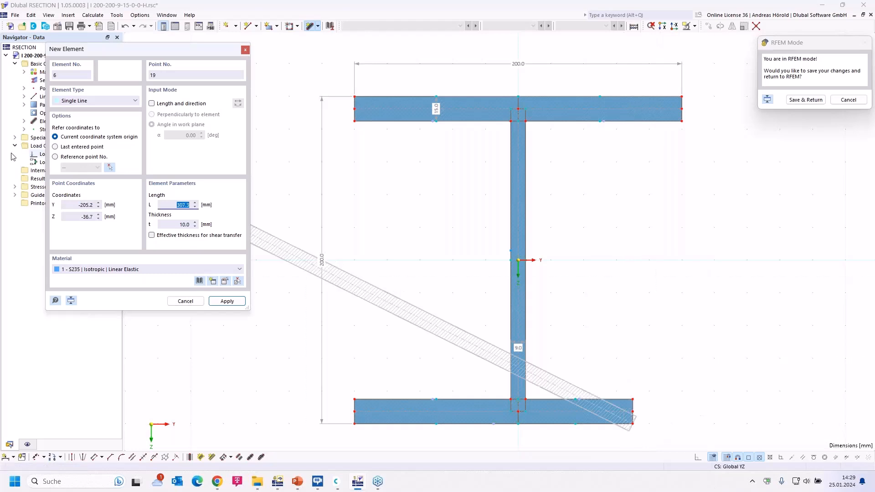
pyautogui.click(55, 148)
pyautogui.moveTo(73, 203); pyautogui.dragTo(119, 210)
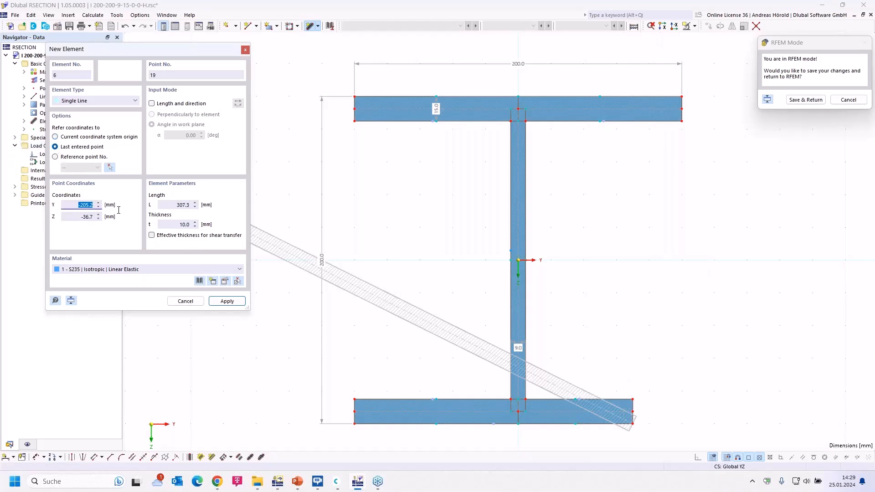
pyautogui.write('0')
pyautogui.press('Tab')
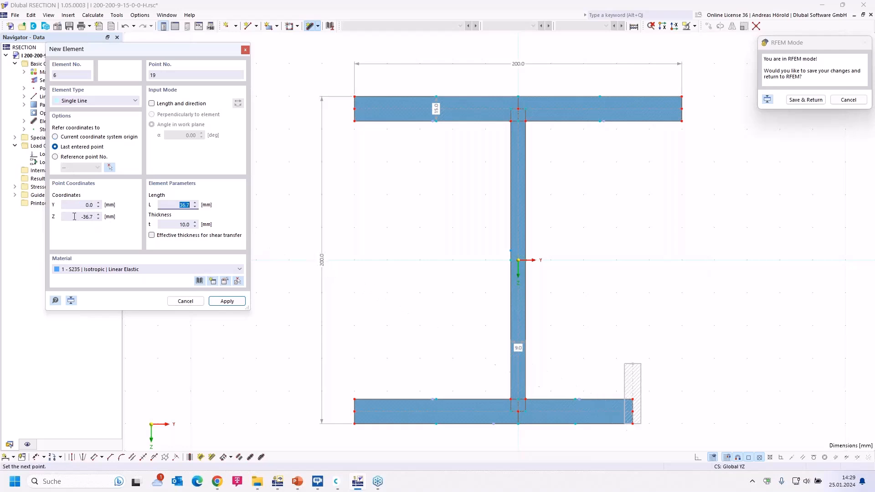
pyautogui.click(74, 218)
pyautogui.moveTo(77, 218); pyautogui.dragTo(111, 220)
pyautogui.write('-40')
pyautogui.press('Tab')
pyautogui.click(177, 225)
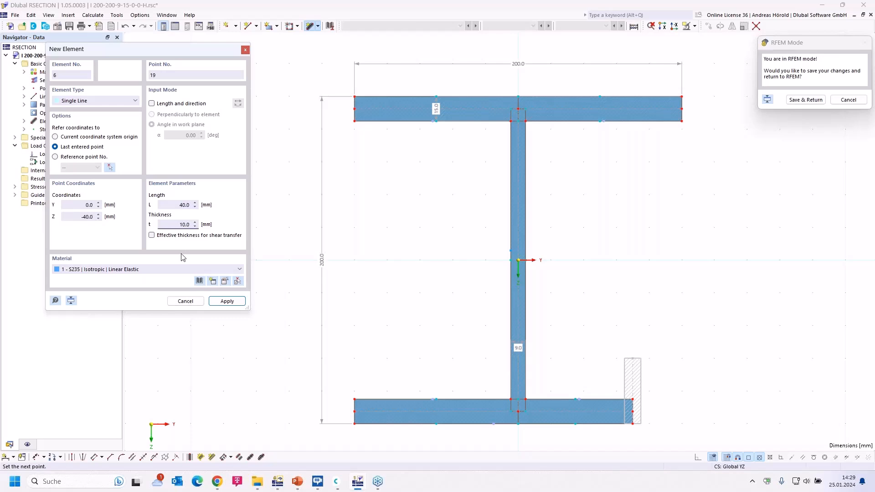
pyautogui.click(225, 302)
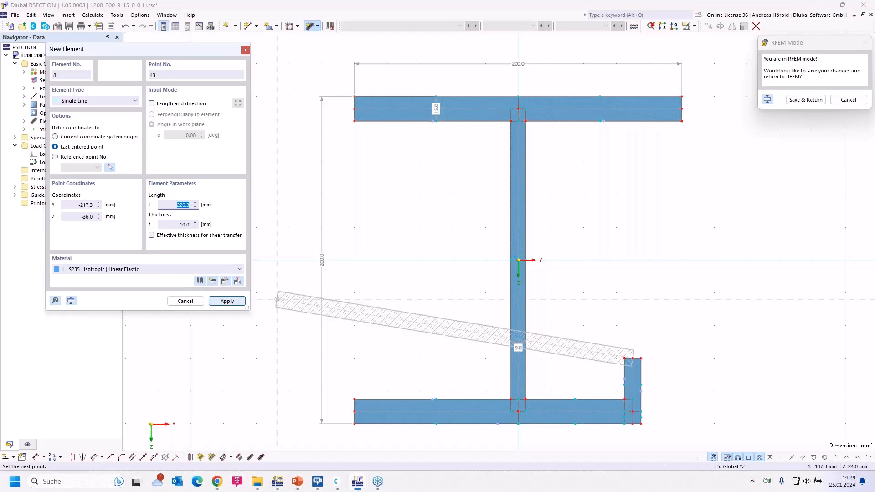
pyautogui.press('Escape')
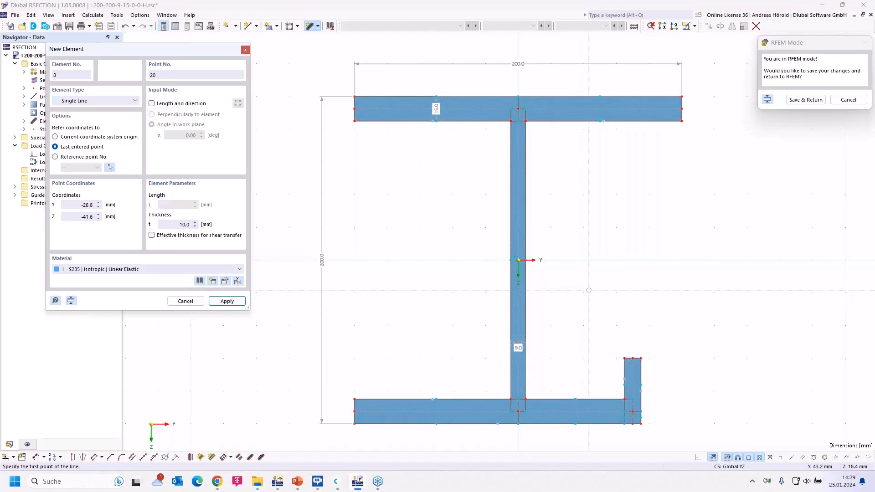
pyautogui.press('Escape')
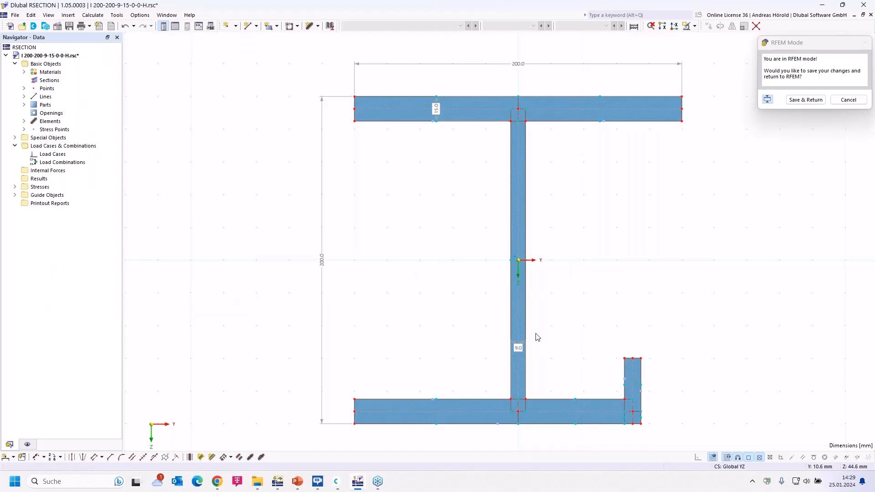
# Save the modified section, return it to RFEM and accept it as section 4 of the bridge model.
pyautogui.click(799, 101)
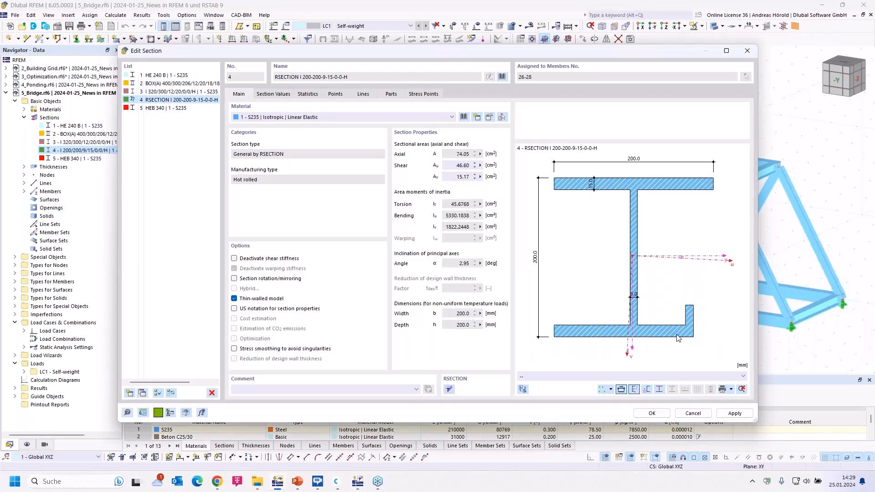
pyautogui.click(652, 413)
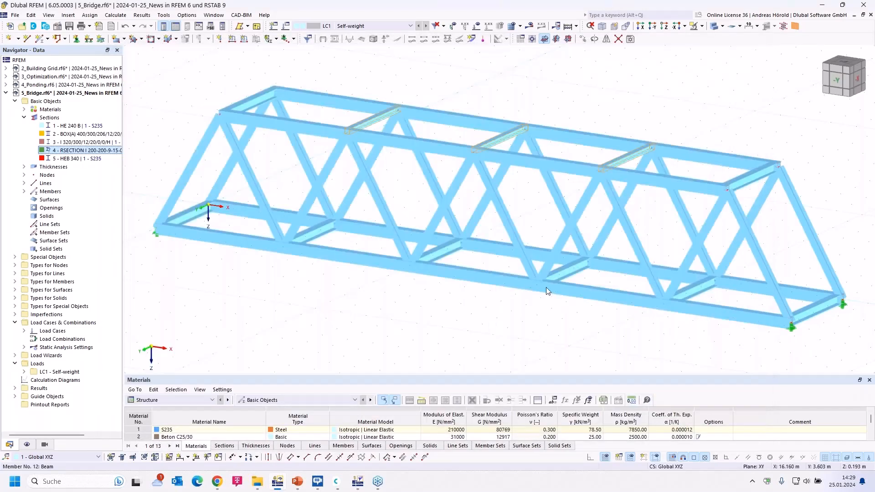
# Isolate the rightmost upper cross beam using section 4, with its related objects, and examine its modified profile up close.
pyautogui.scroll(2, 381, 215)
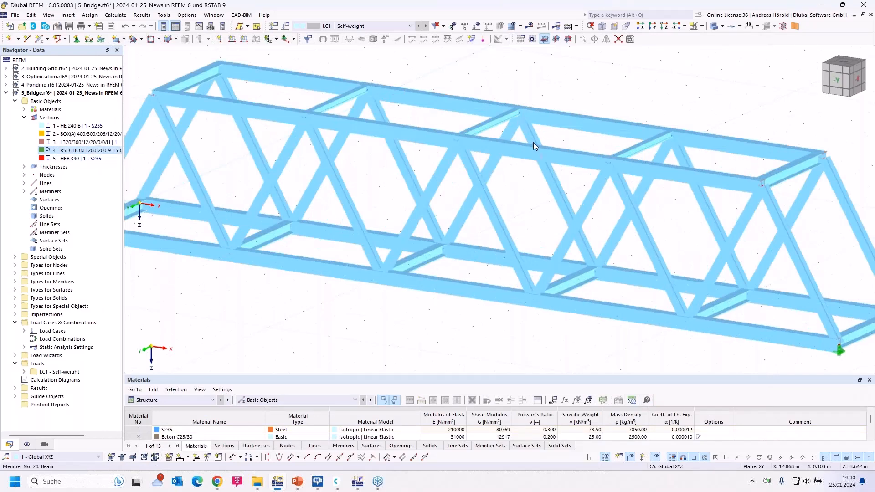
pyautogui.click(645, 146)
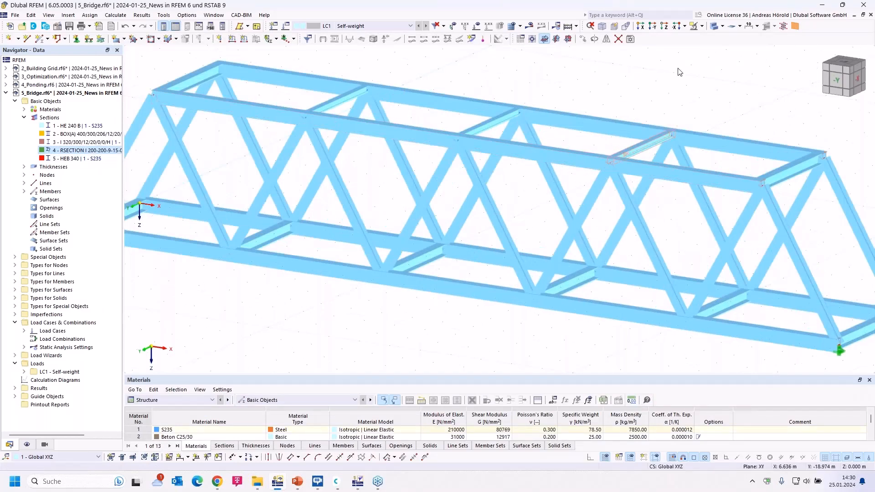
pyautogui.click(702, 26)
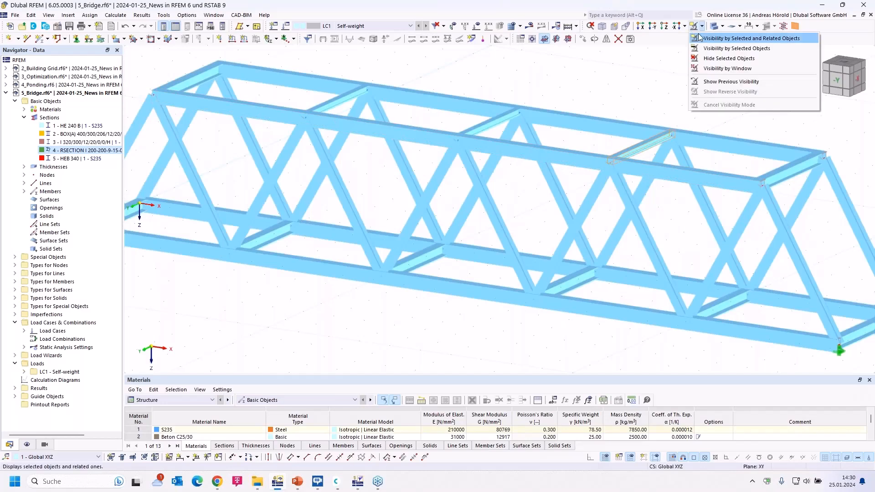
pyautogui.click(738, 39)
pyautogui.scroll(5, 602, 164)
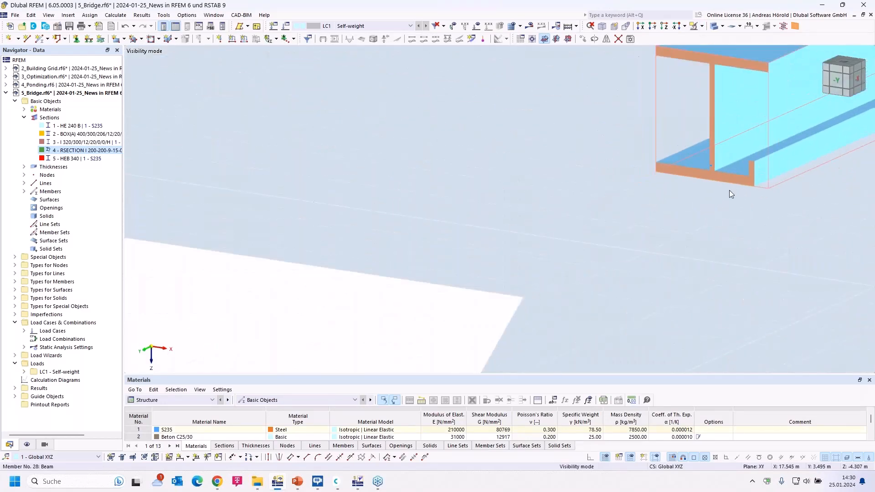
# Switch to the PowerPoint slide show and advance to the Features slide on Cloud Calculations.
pyautogui.click(294, 482)
pyautogui.click(288, 452)
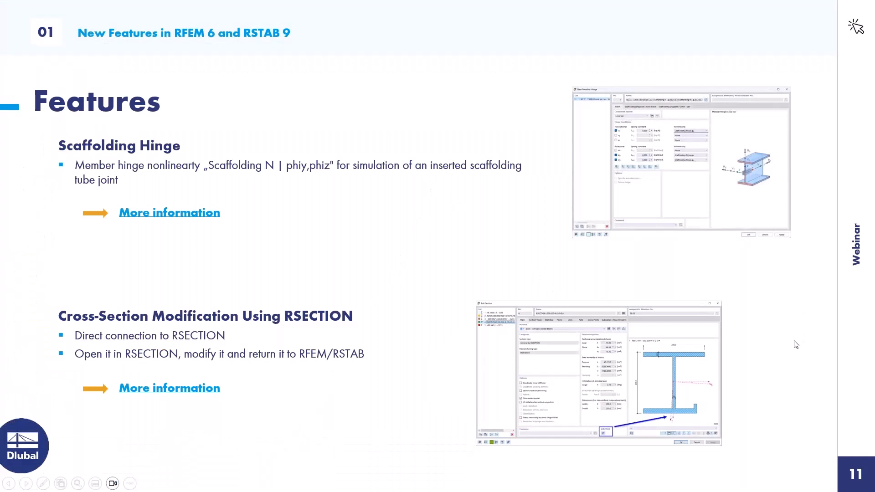
pyautogui.press('Right')
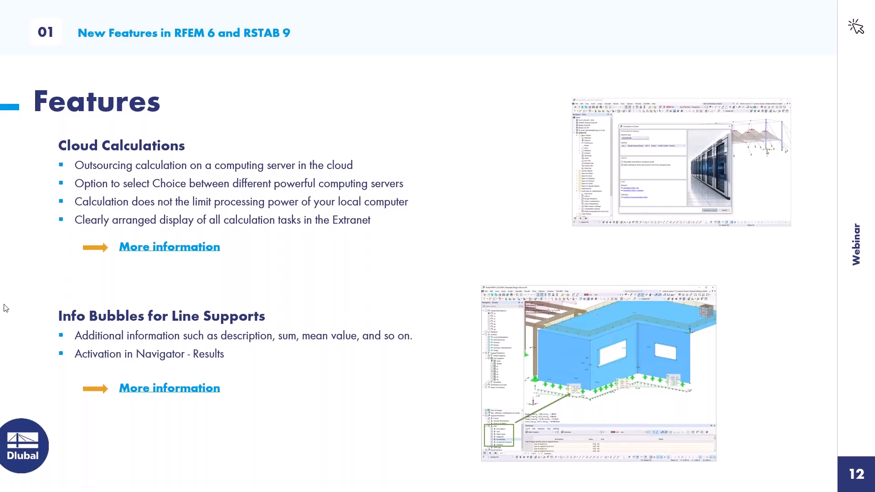
# Switch back to RFEM and review the Calculation in Cloud settings, including the Microsoft Azure machine options, without starting a calculation.
pyautogui.hotkey('alt', 'Tab')
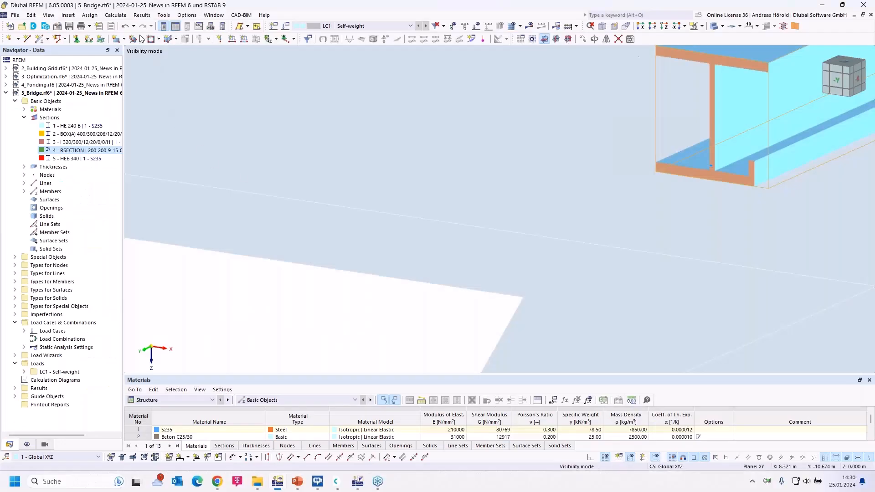
pyautogui.click(116, 15)
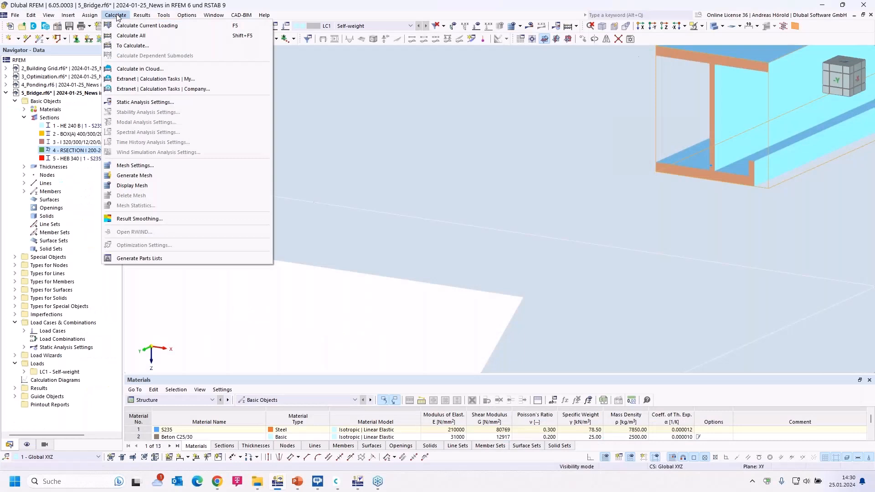
pyautogui.click(163, 69)
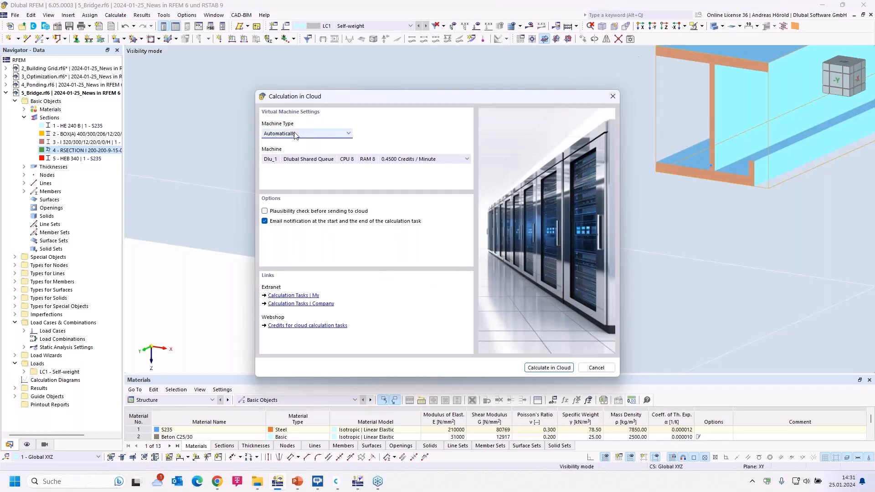
pyautogui.click(302, 133)
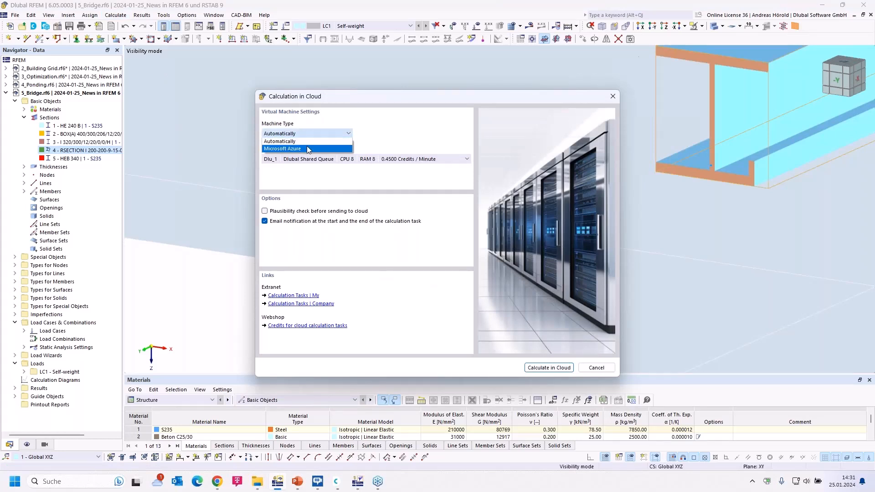
pyautogui.click(310, 150)
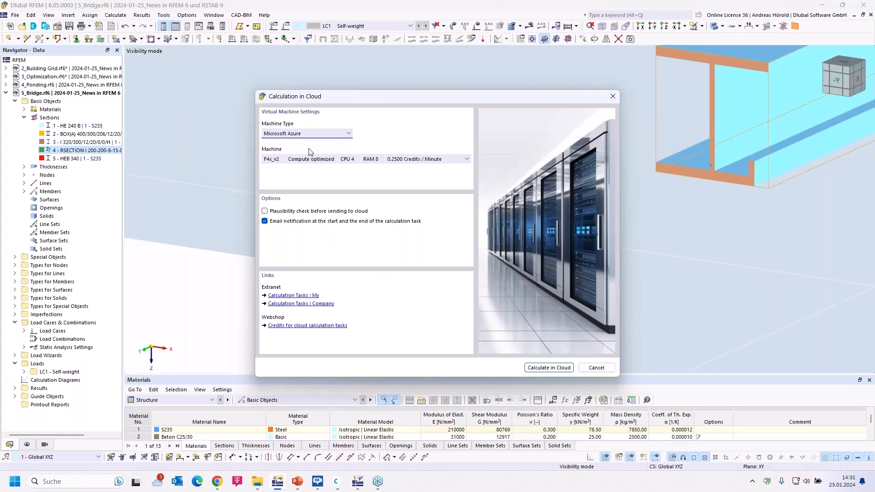
pyautogui.click(469, 160)
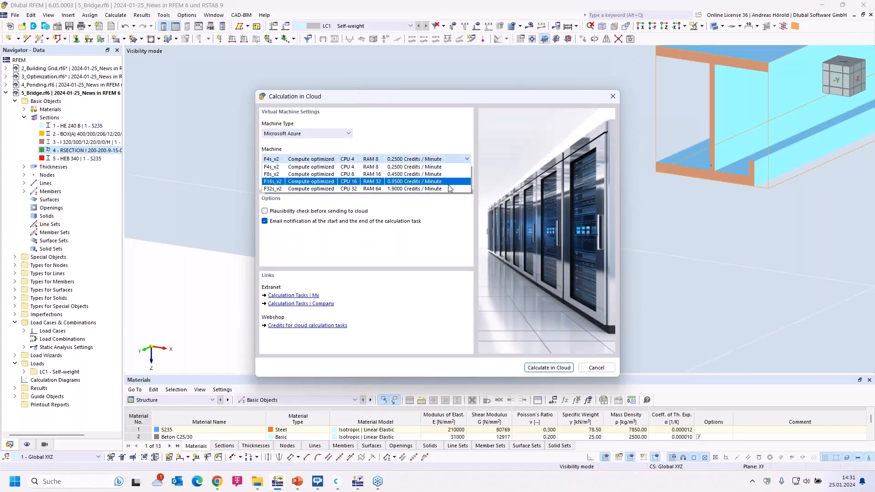
pyautogui.click(439, 207)
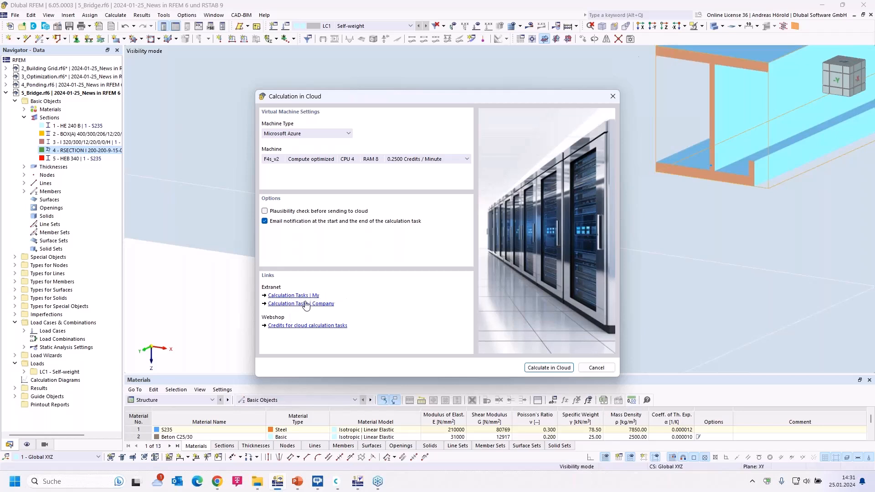
pyautogui.click(595, 368)
# Return to the running PowerPoint slide show at the Cloud Calculations and Info Bubbles slide.
pyautogui.moveTo(300, 484)
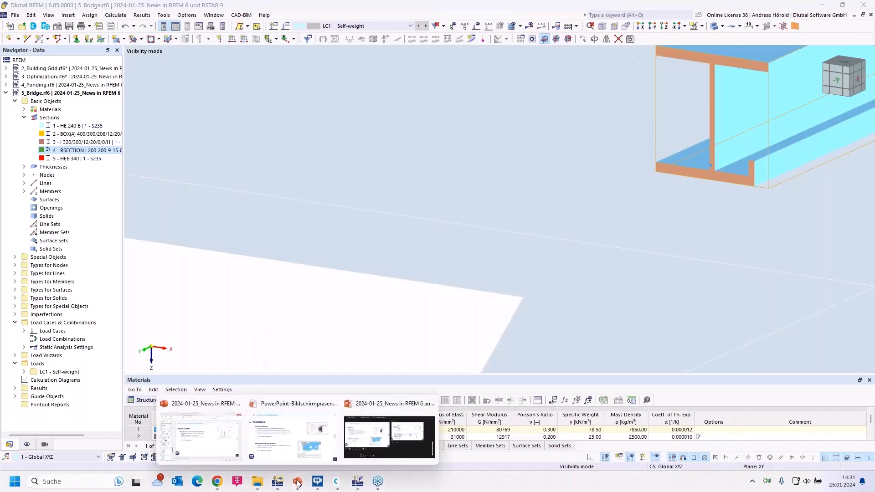
pyautogui.click(319, 441)
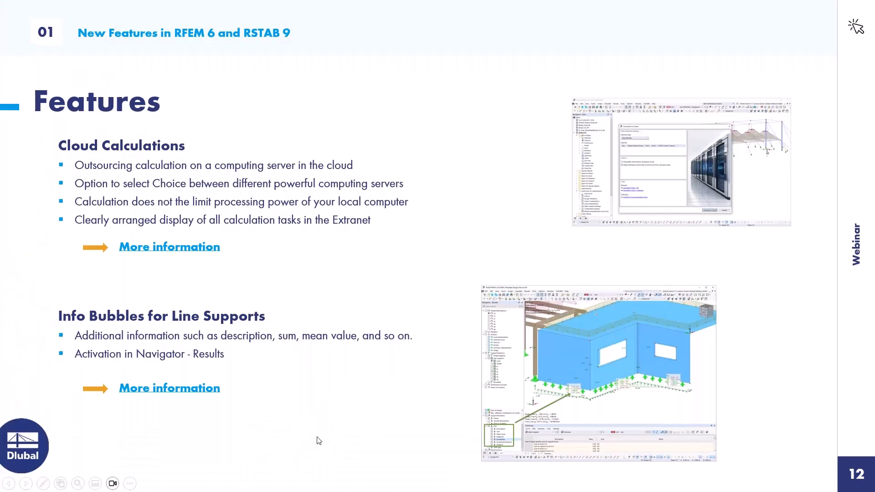